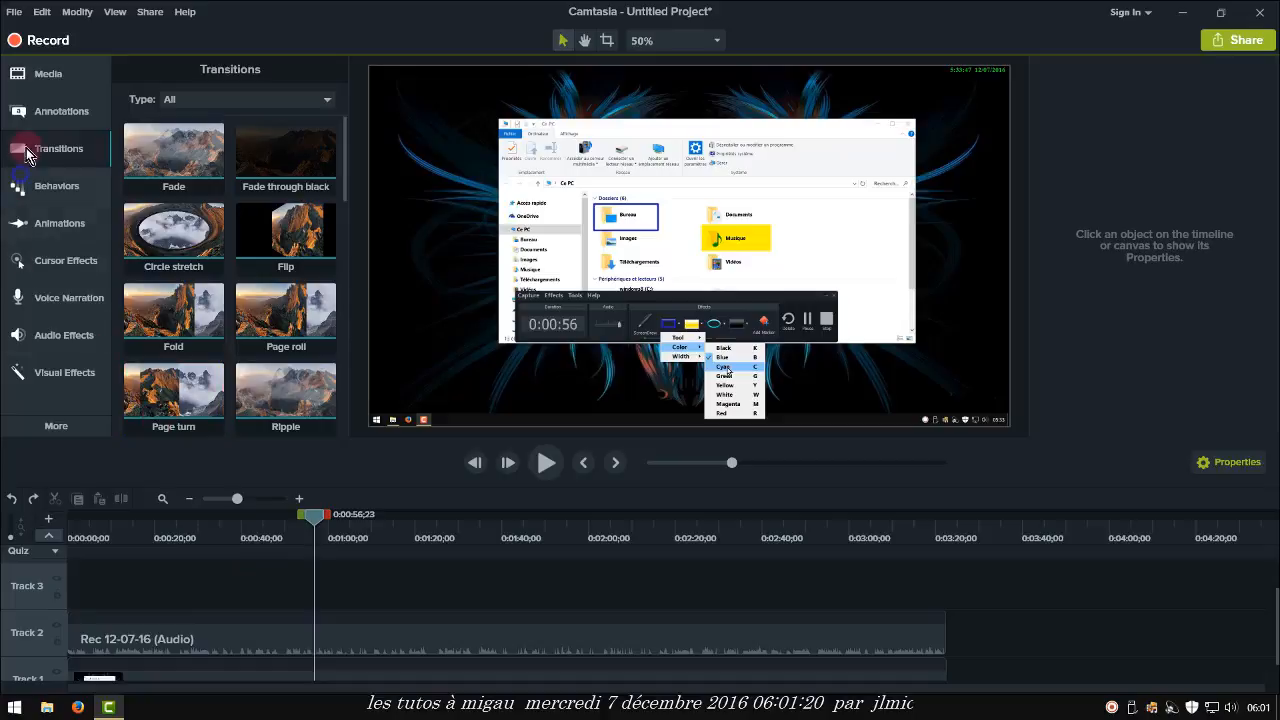
- Import image_11.gif from the Images folder into the media bin
left_click(52, 76)
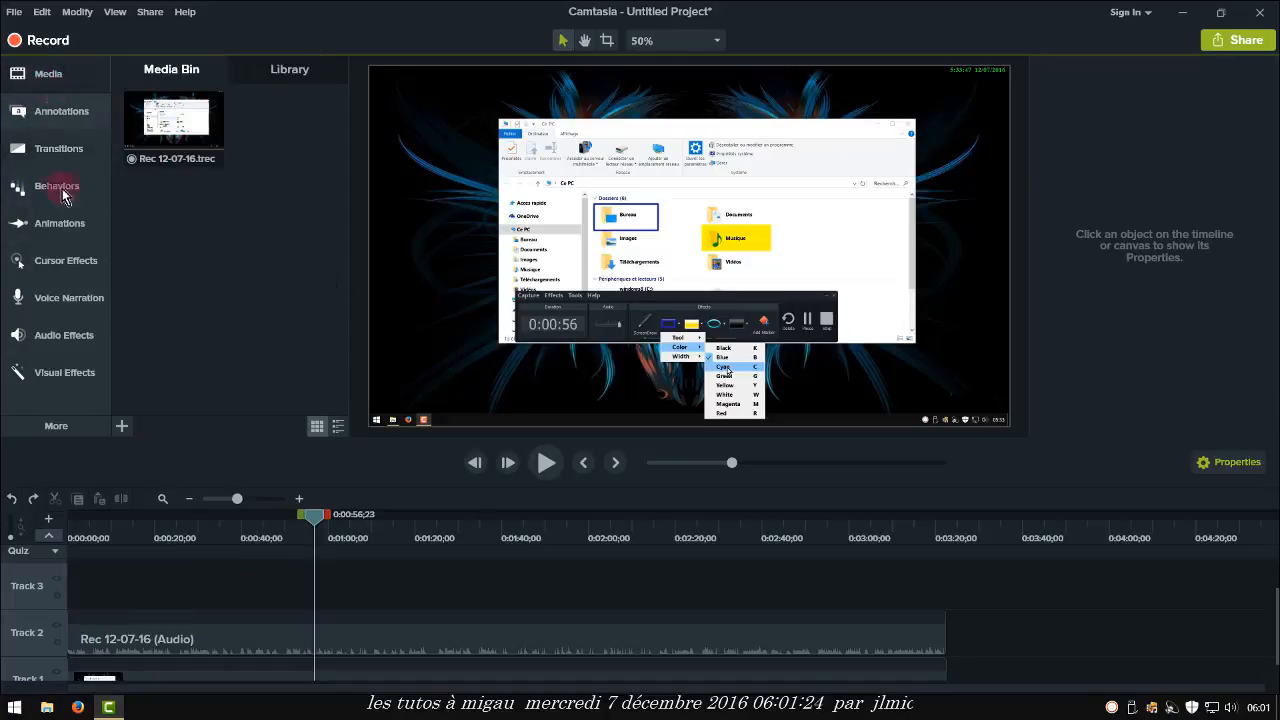
left_click(125, 427)
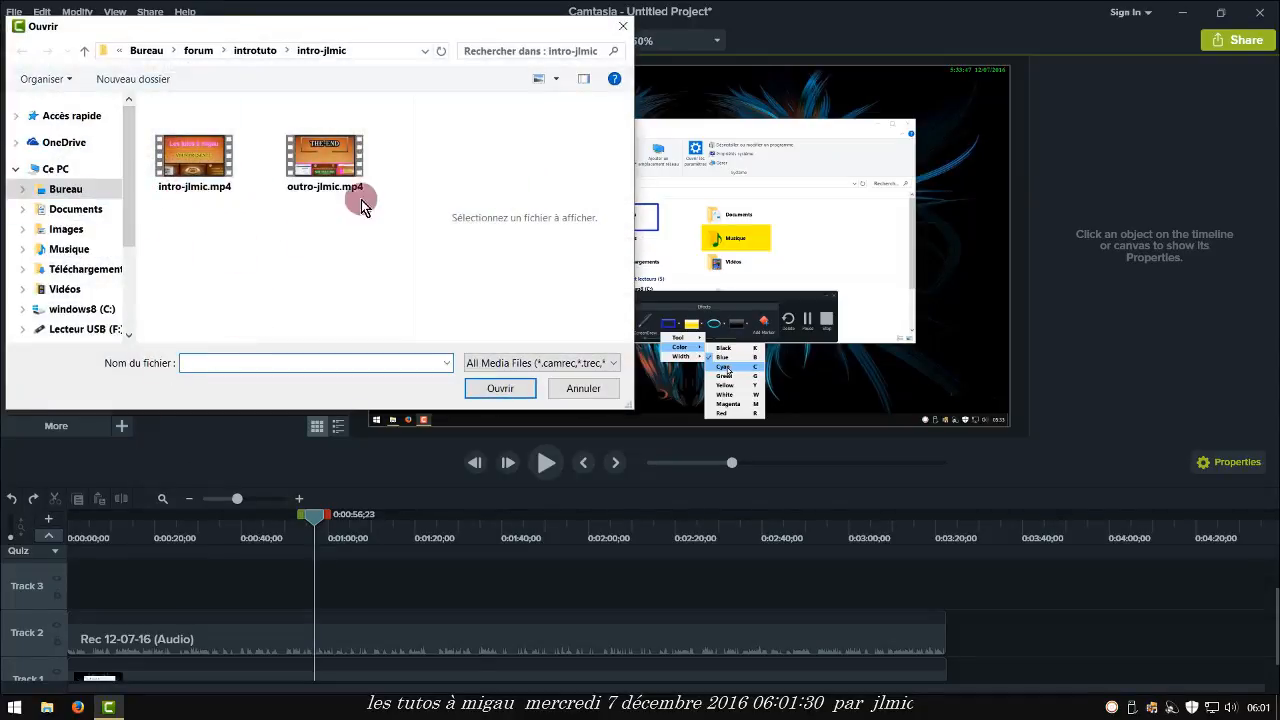
left_click(66, 228)
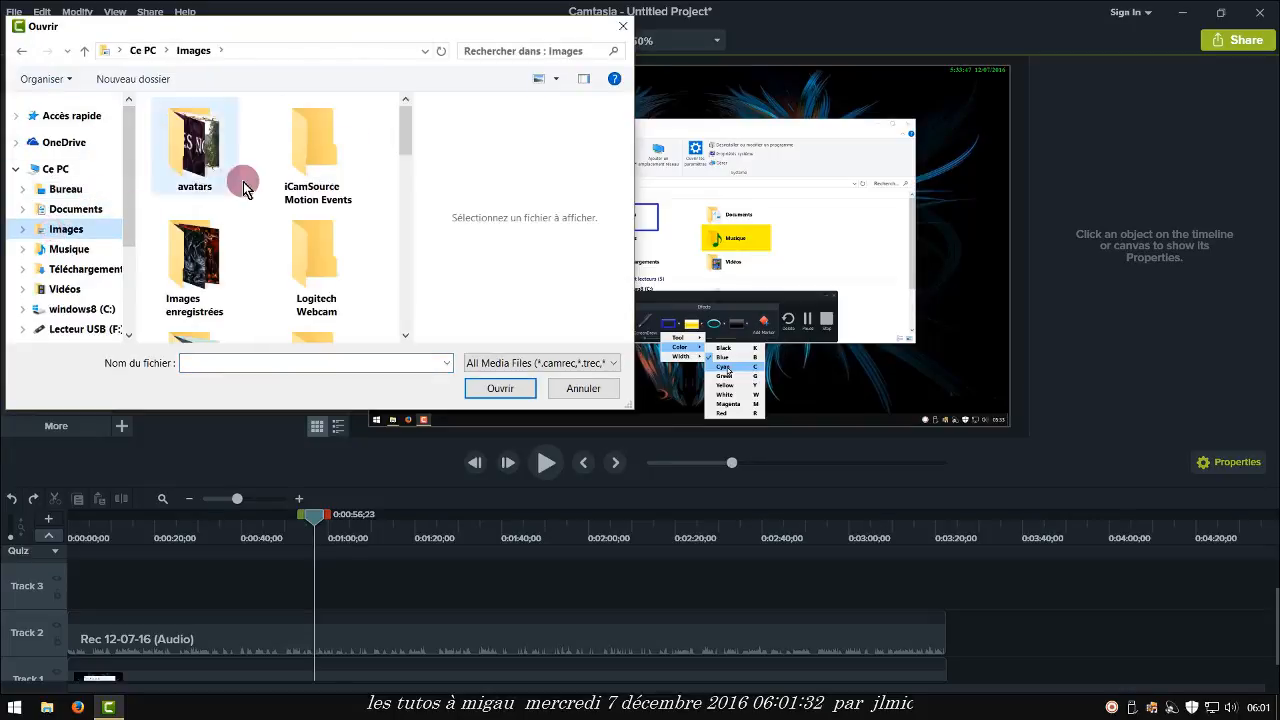
scroll(283, 230, "down", 4)
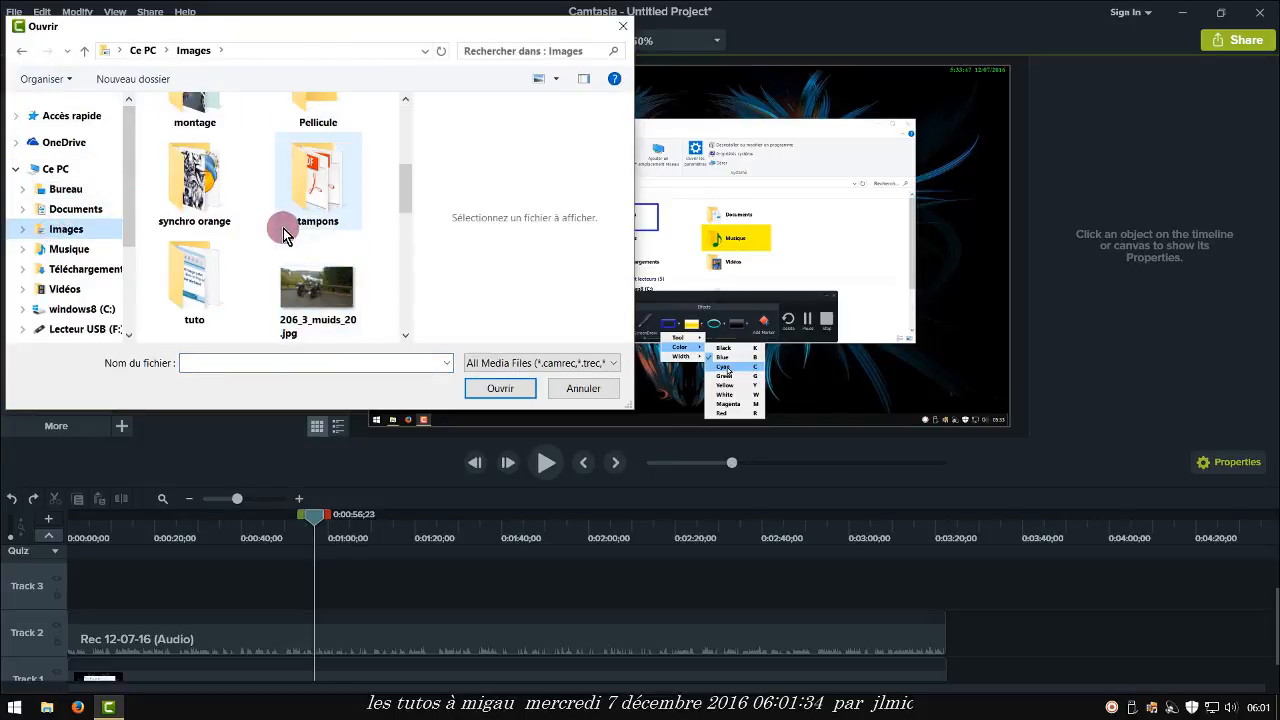
scroll(283, 231, "down", 1)
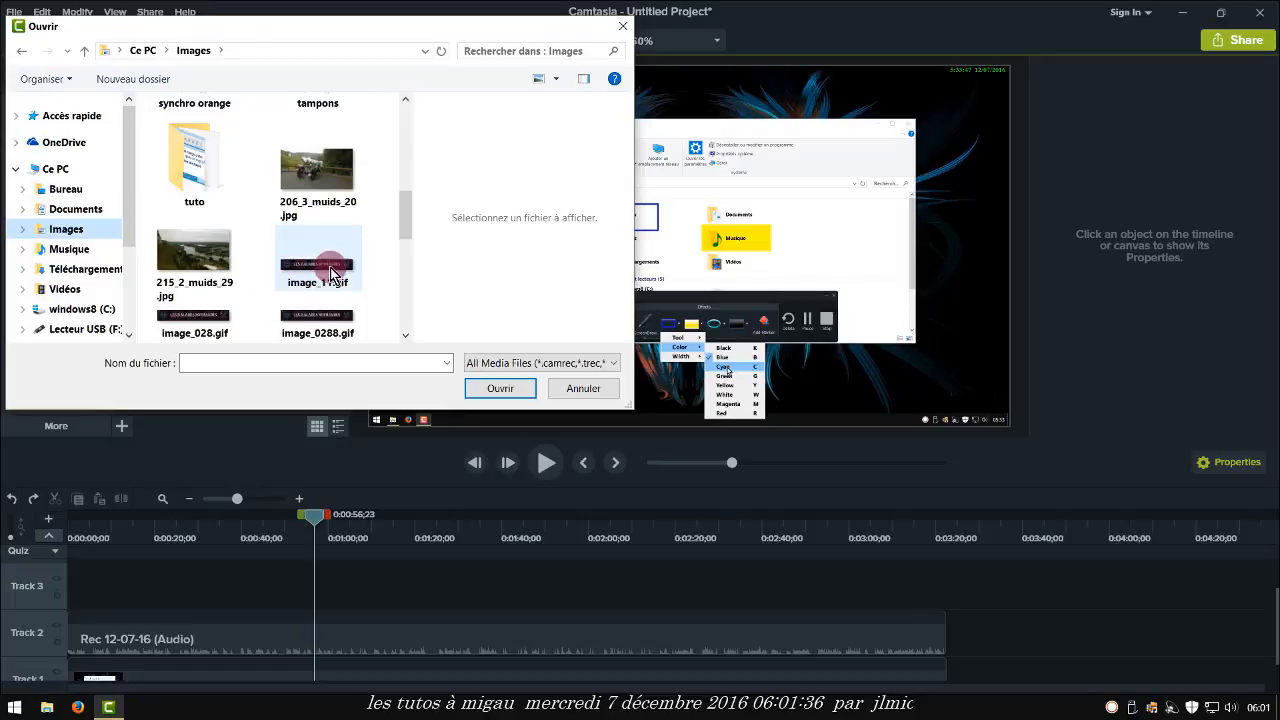
left_click(326, 268)
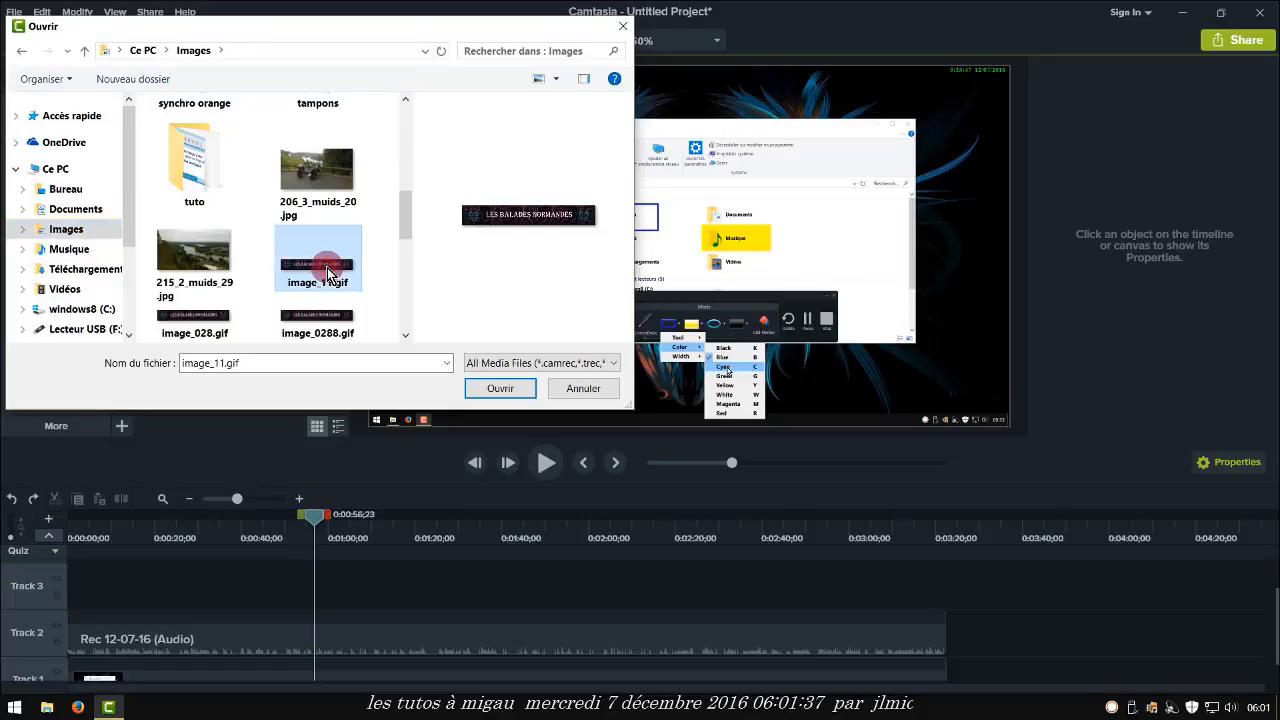
left_click(494, 388)
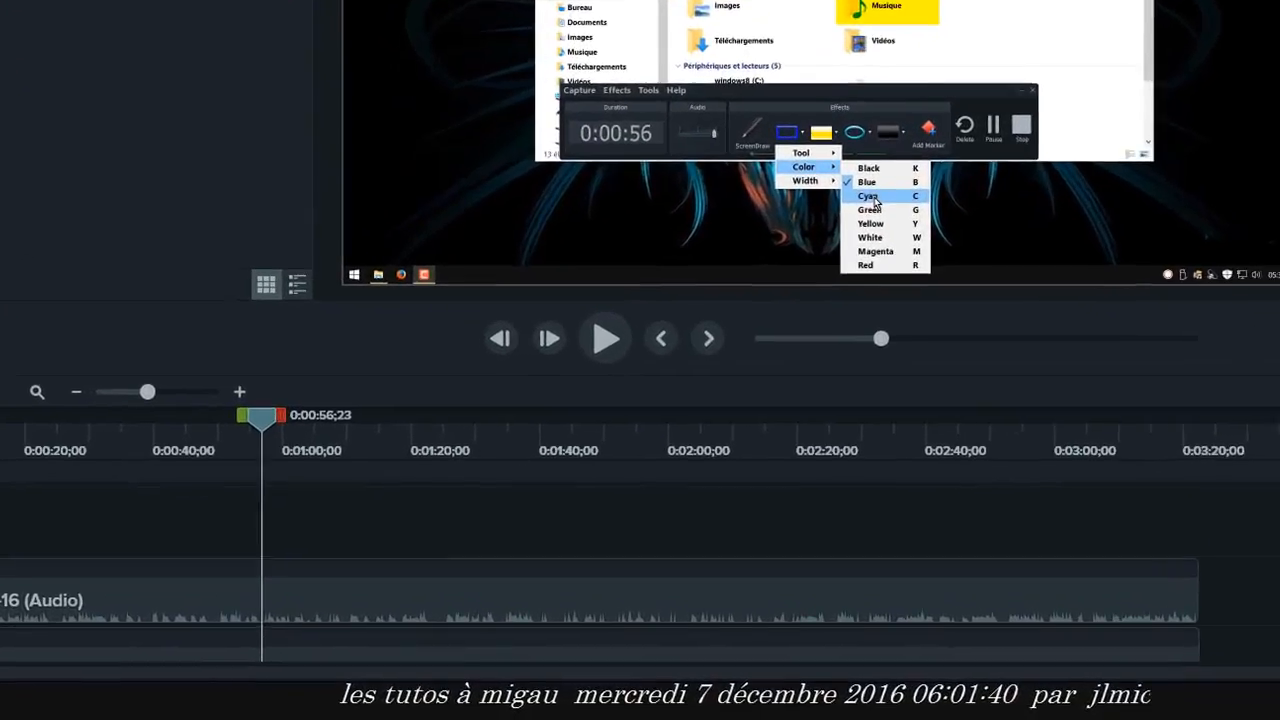
- Place image_11.gif on Track 3 across the playhead and enlarge the banner on the canvas to about 327% scale
left_click_drag(279, 120, 370, 413)
left_click_drag(341, 241, 199, 505)
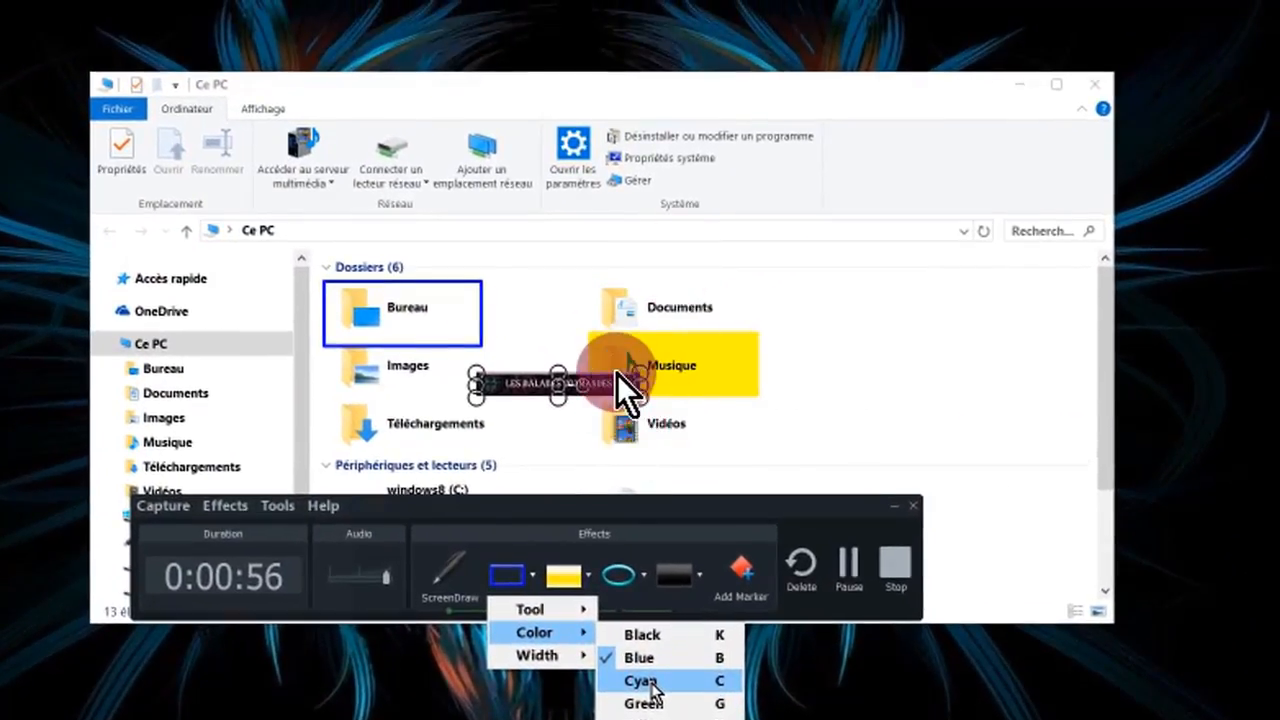
left_click(136, 568)
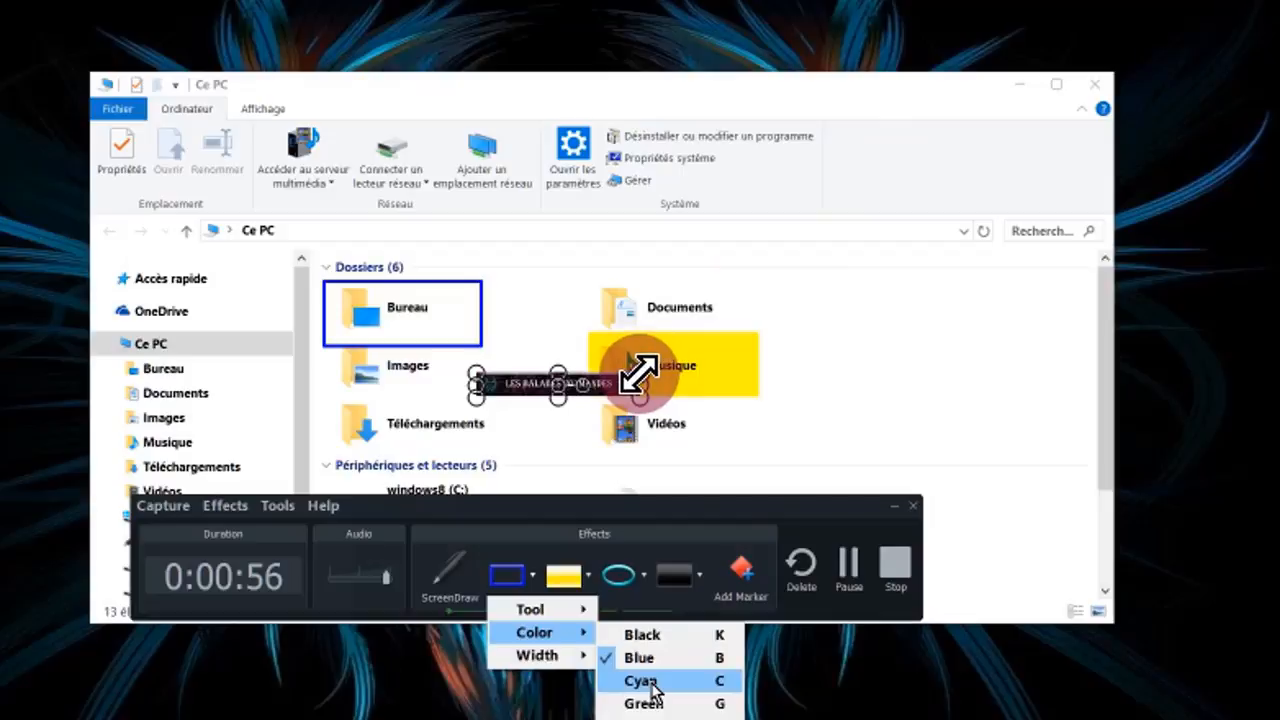
left_click_drag(636, 372, 705, 318)
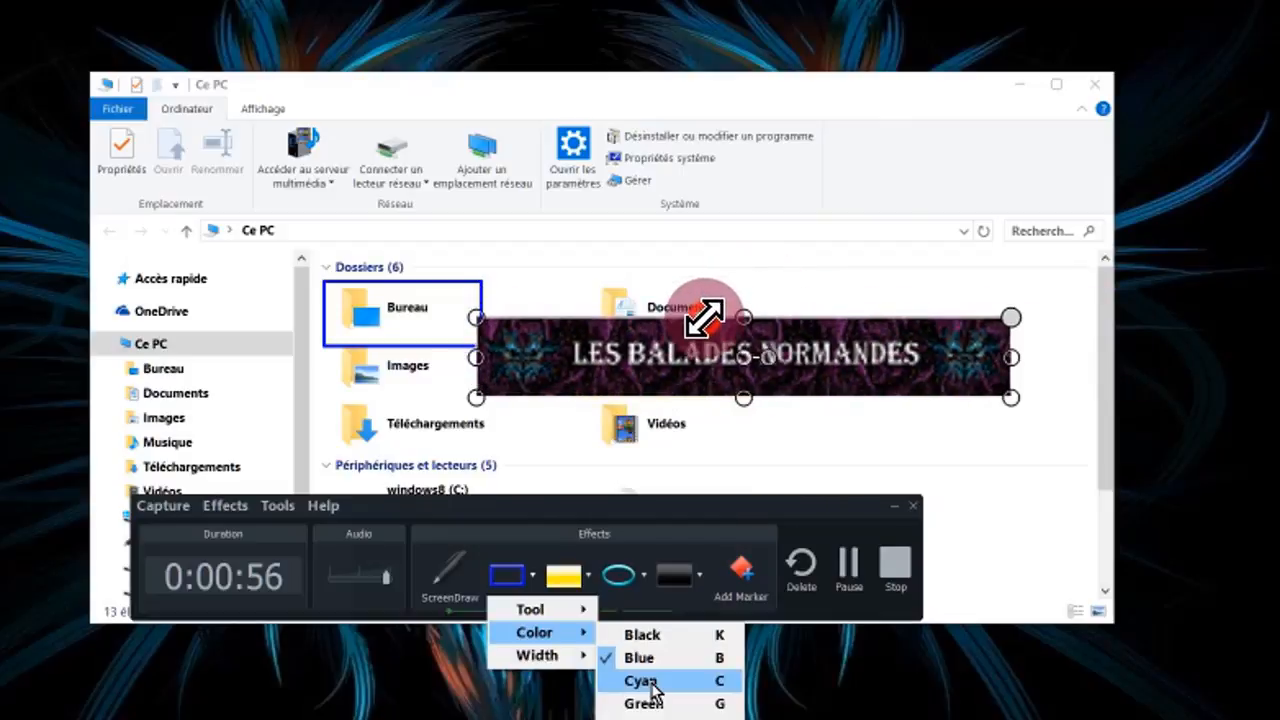
left_click_drag(714, 366, 540, 383)
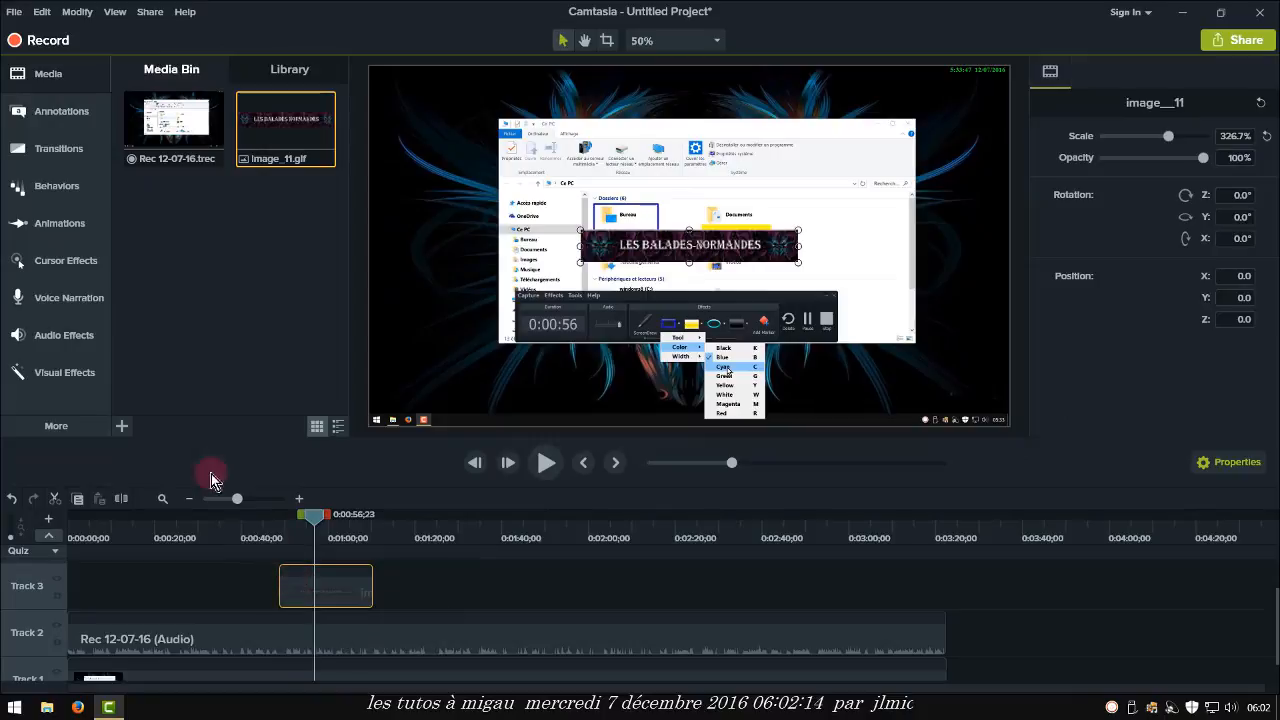
- Add the Page roll transition to the start of the image clip on Track 3 and preview it from about 0:00:45
left_click(48, 153)
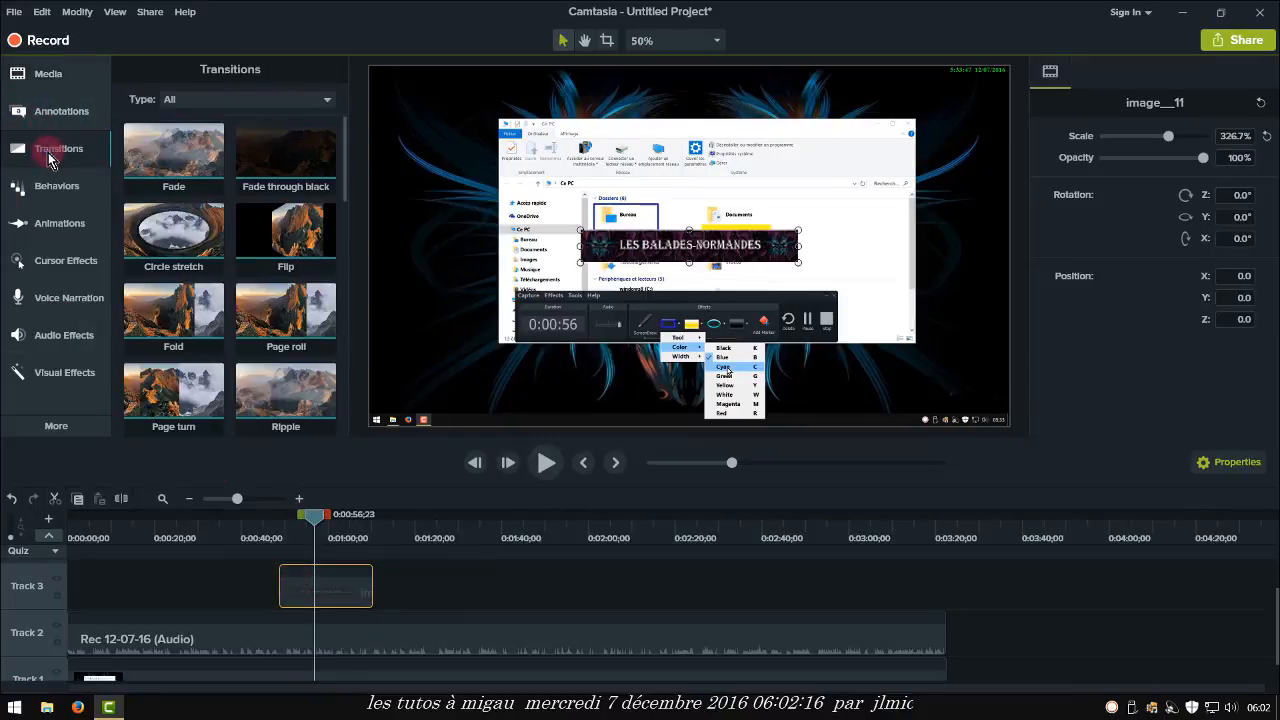
left_click(303, 335)
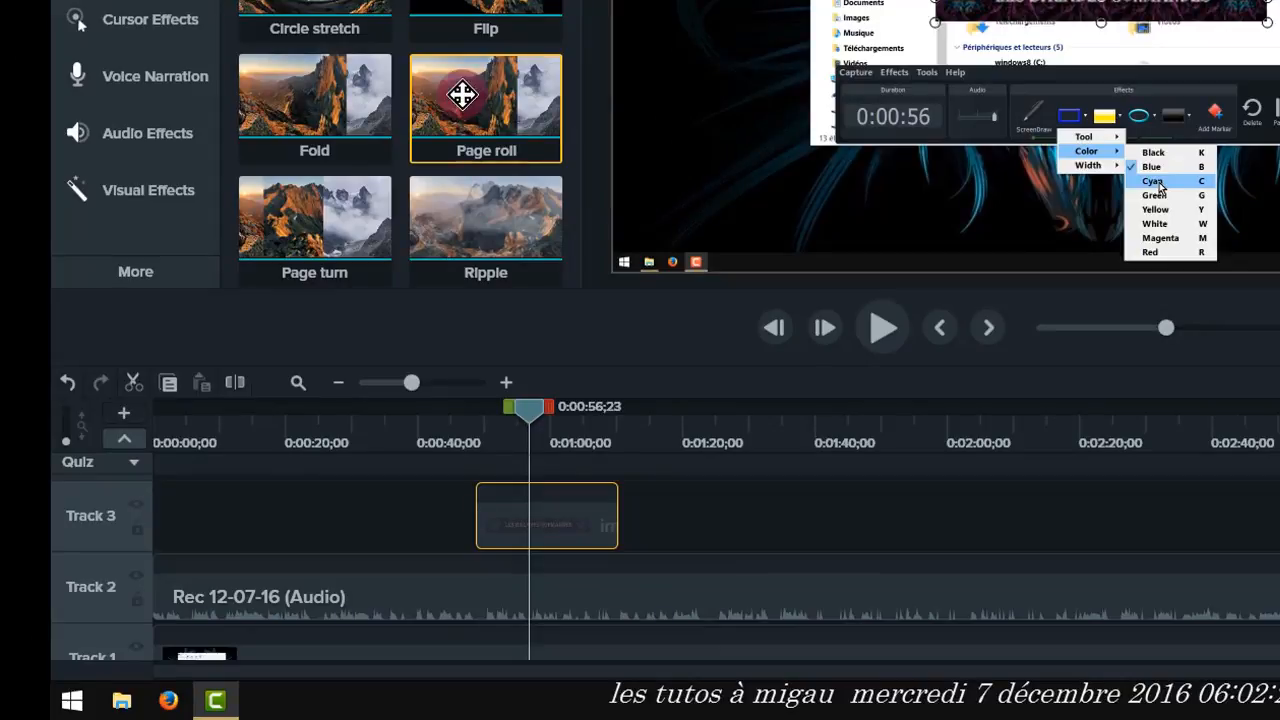
left_click_drag(462, 95, 489, 516)
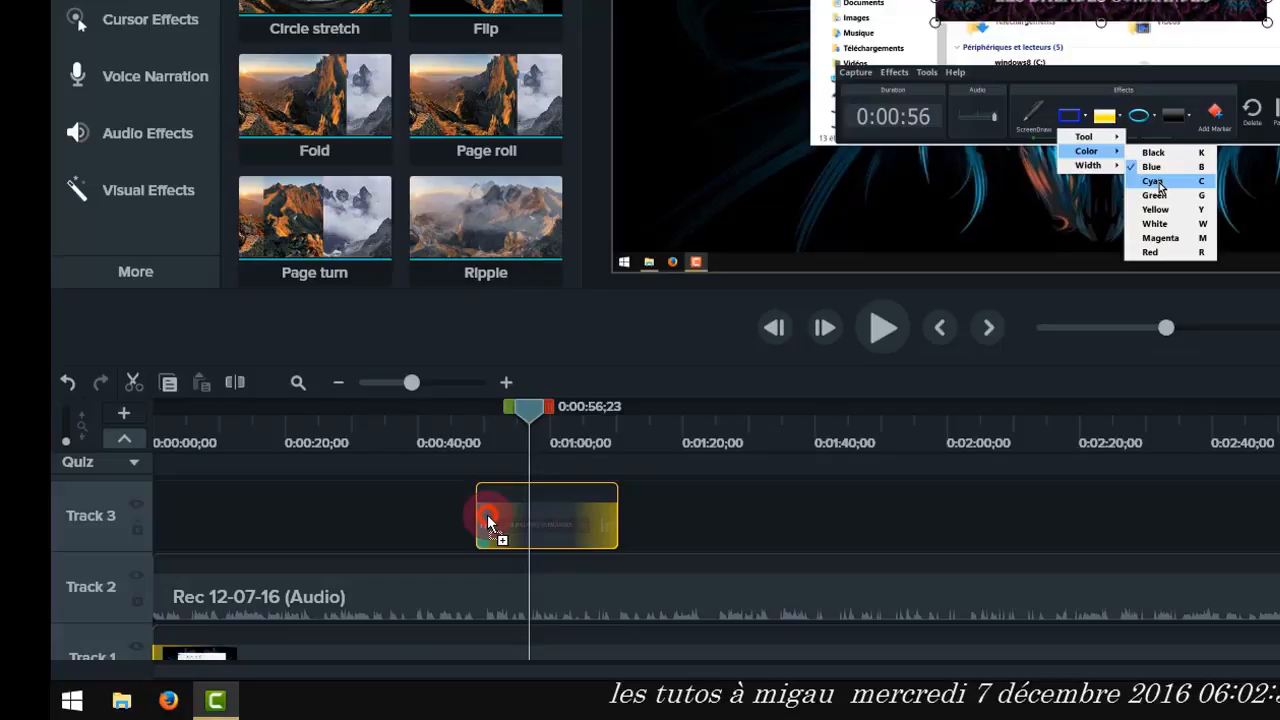
left_click_drag(487, 514, 486, 514)
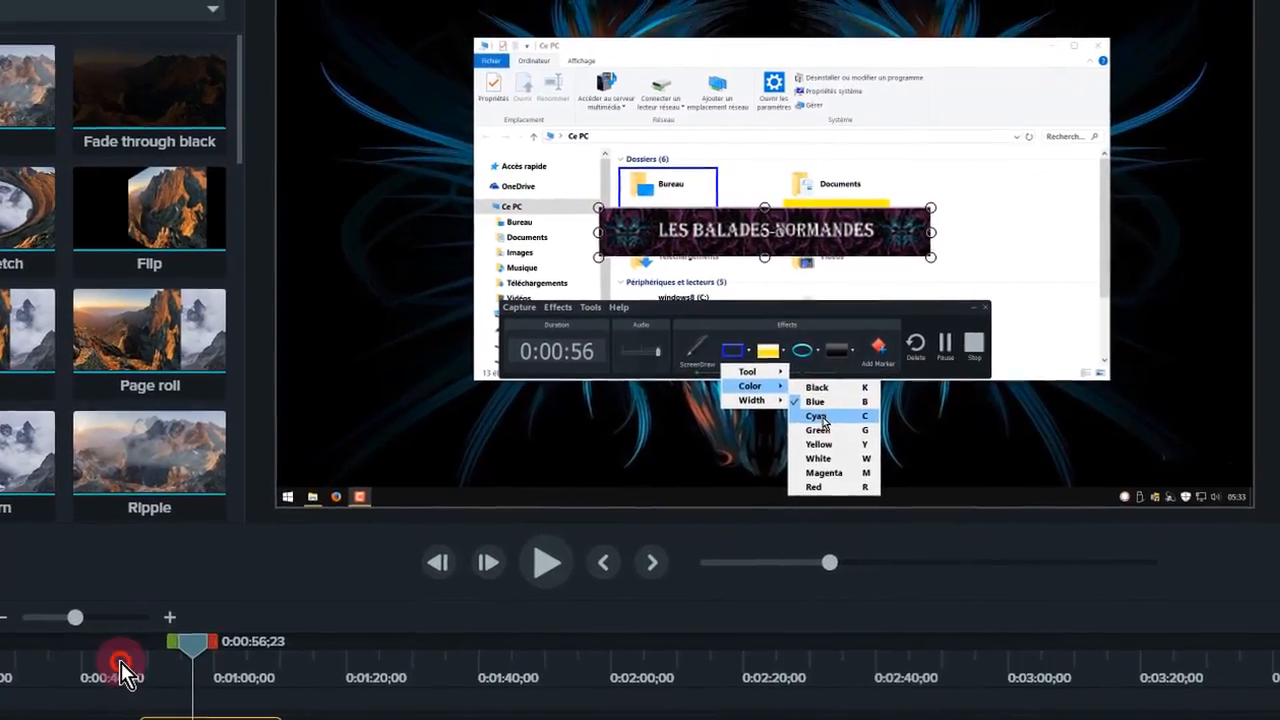
left_click(165, 644)
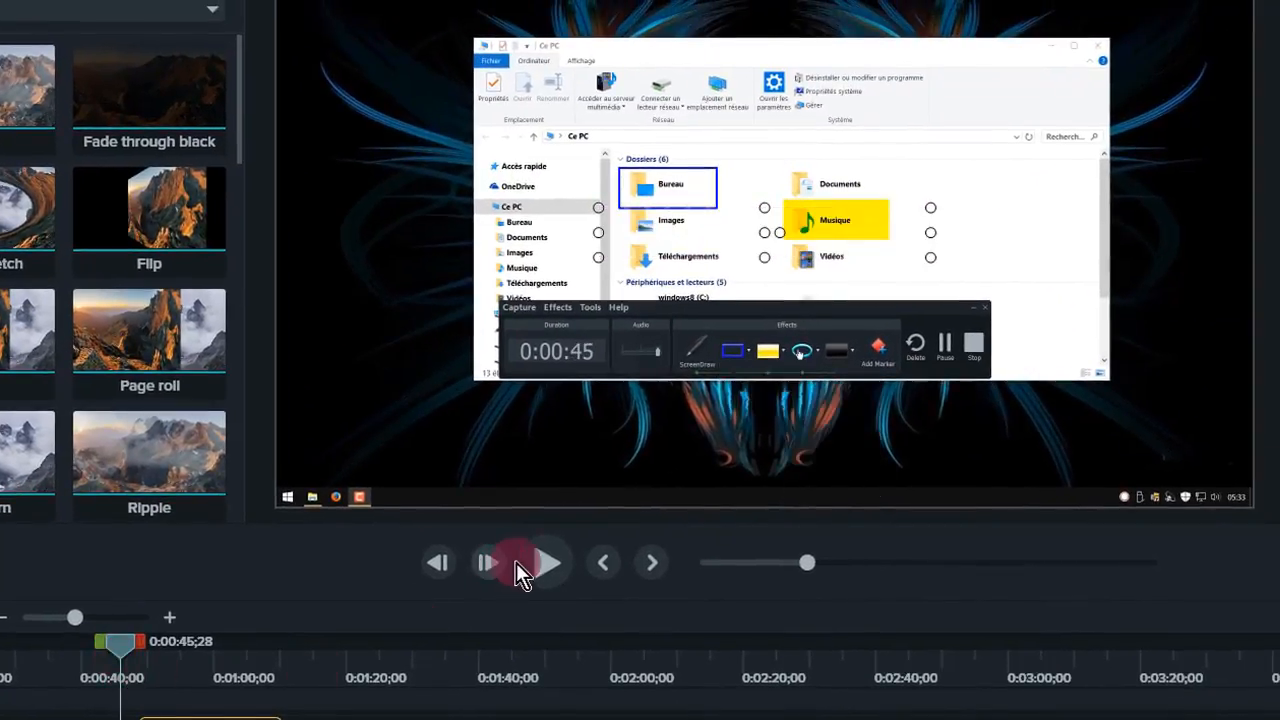
left_click(552, 562)
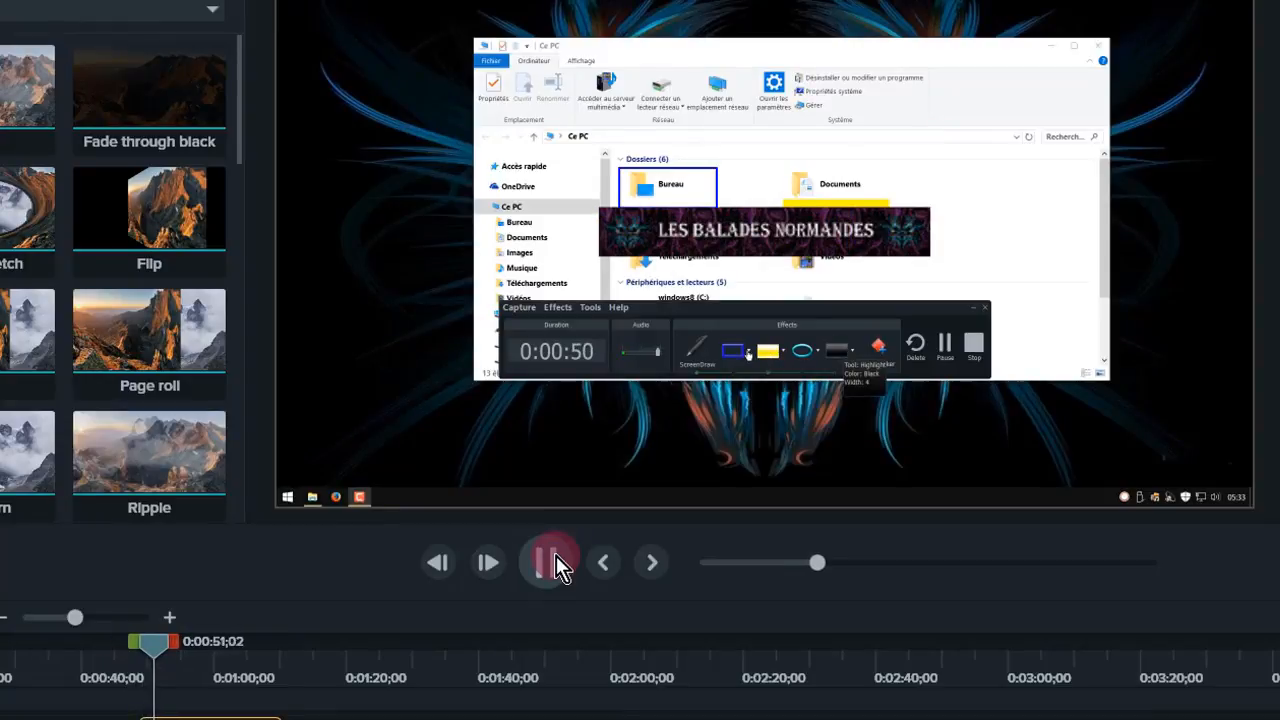
left_click(554, 562)
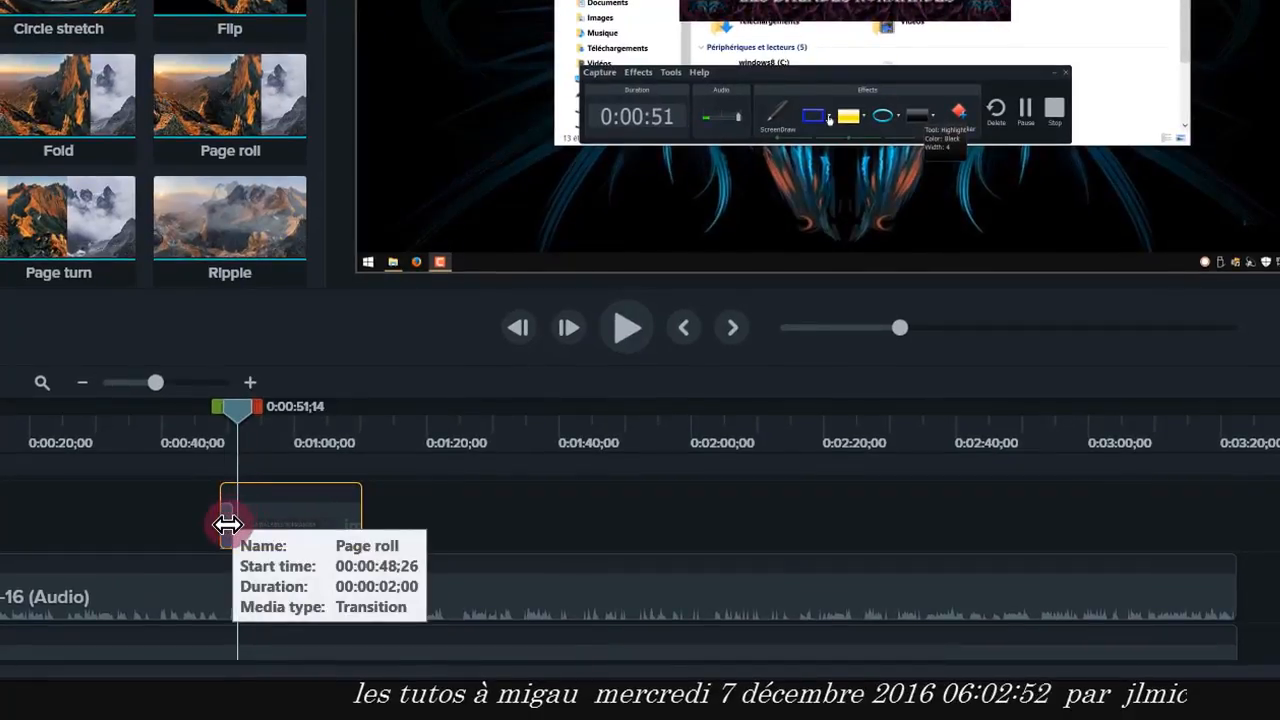
- Lengthen the image clip's Page roll transition to about 4;28 and play it back from 0:00:49
left_click(228, 522)
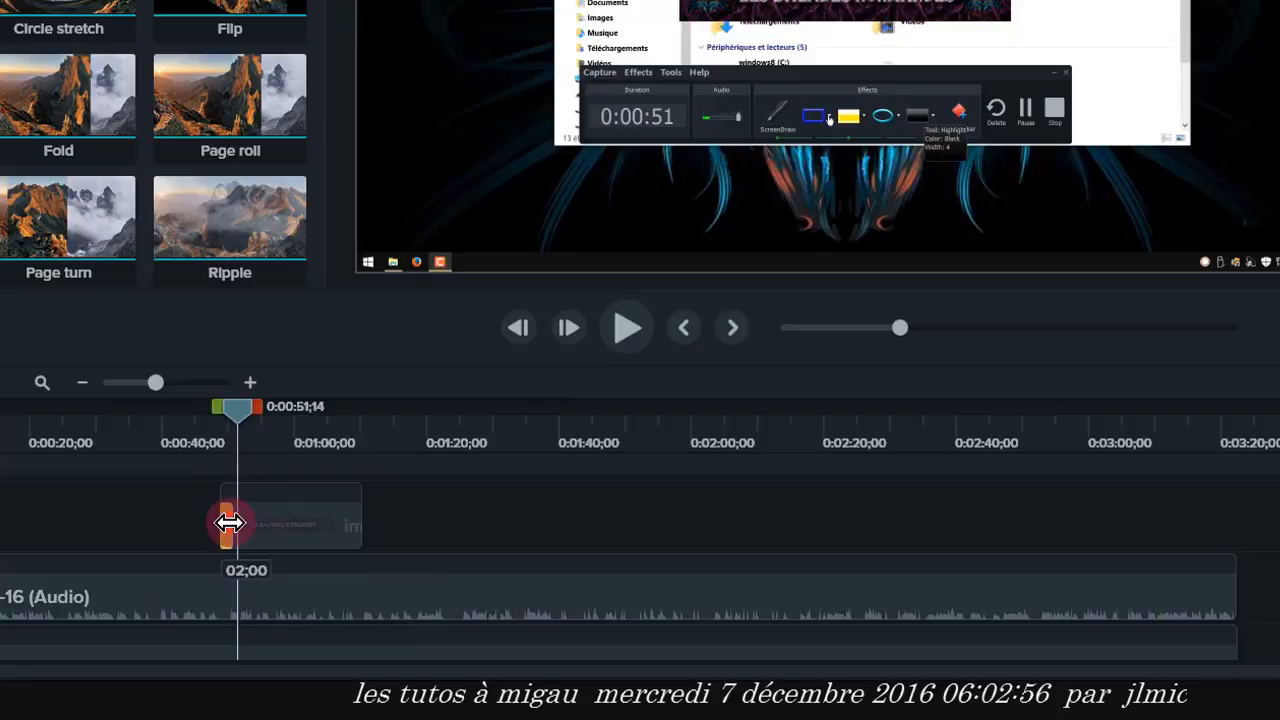
left_click_drag(229, 522, 248, 518)
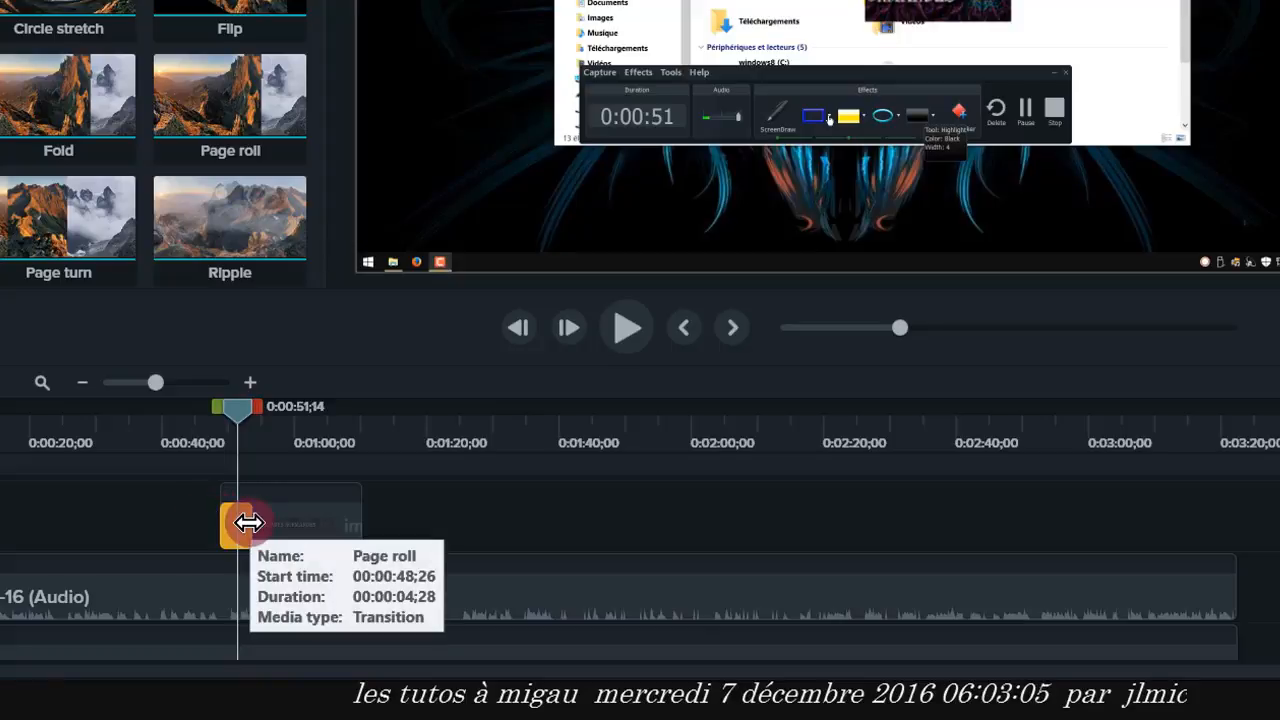
left_click_drag(238, 408, 227, 410)
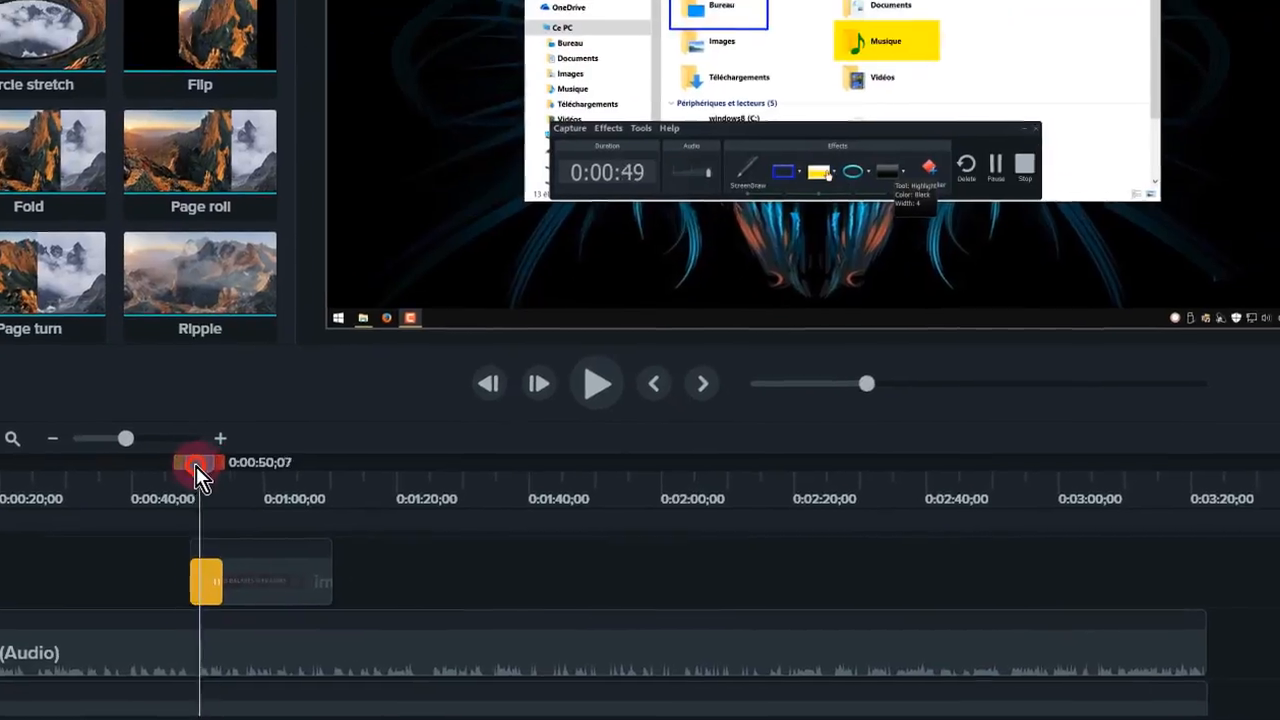
left_click_drag(196, 466, 190, 466)
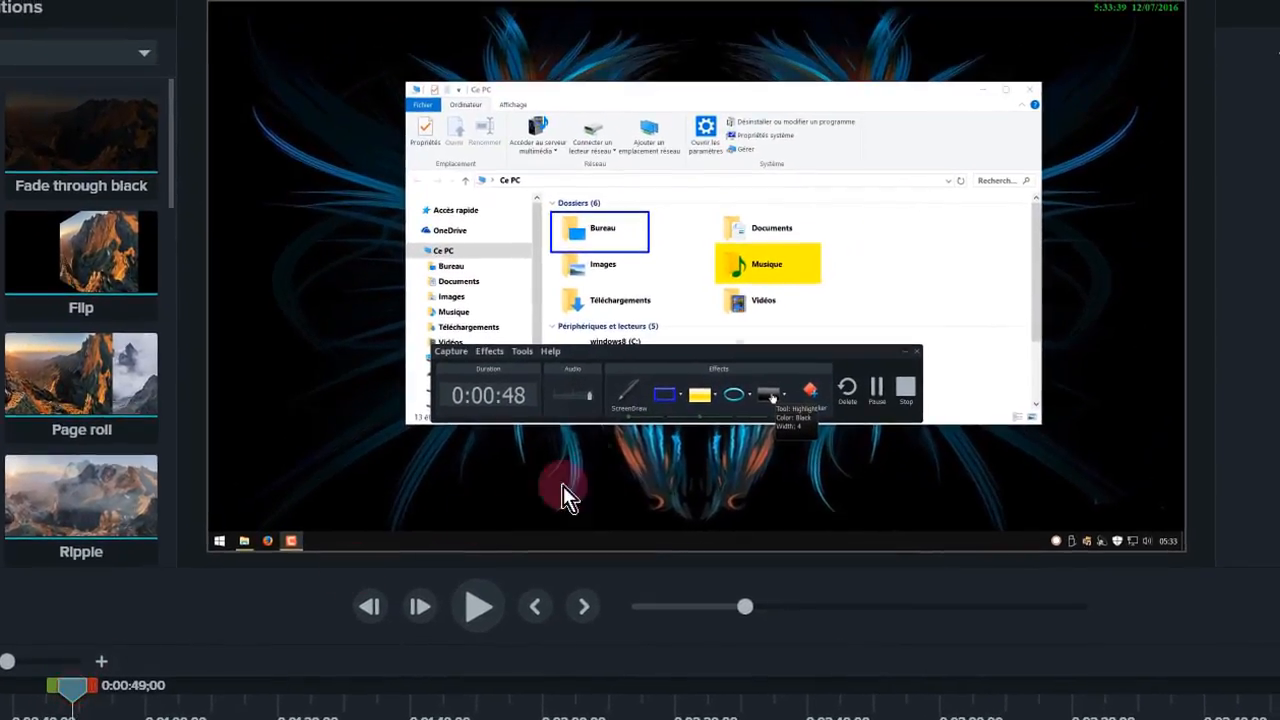
left_click(483, 605)
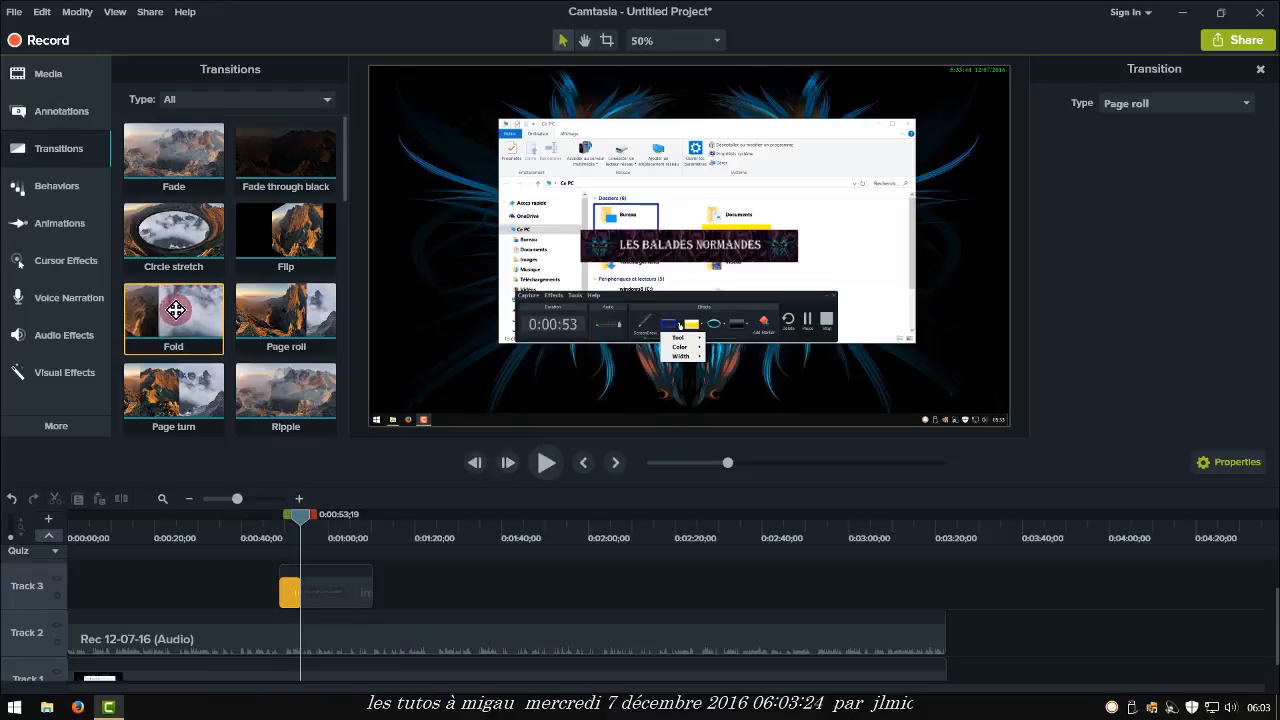
- Add the Fold transition to the end of the image clip and lengthen it to about 4 seconds
left_click_drag(180, 315, 366, 584)
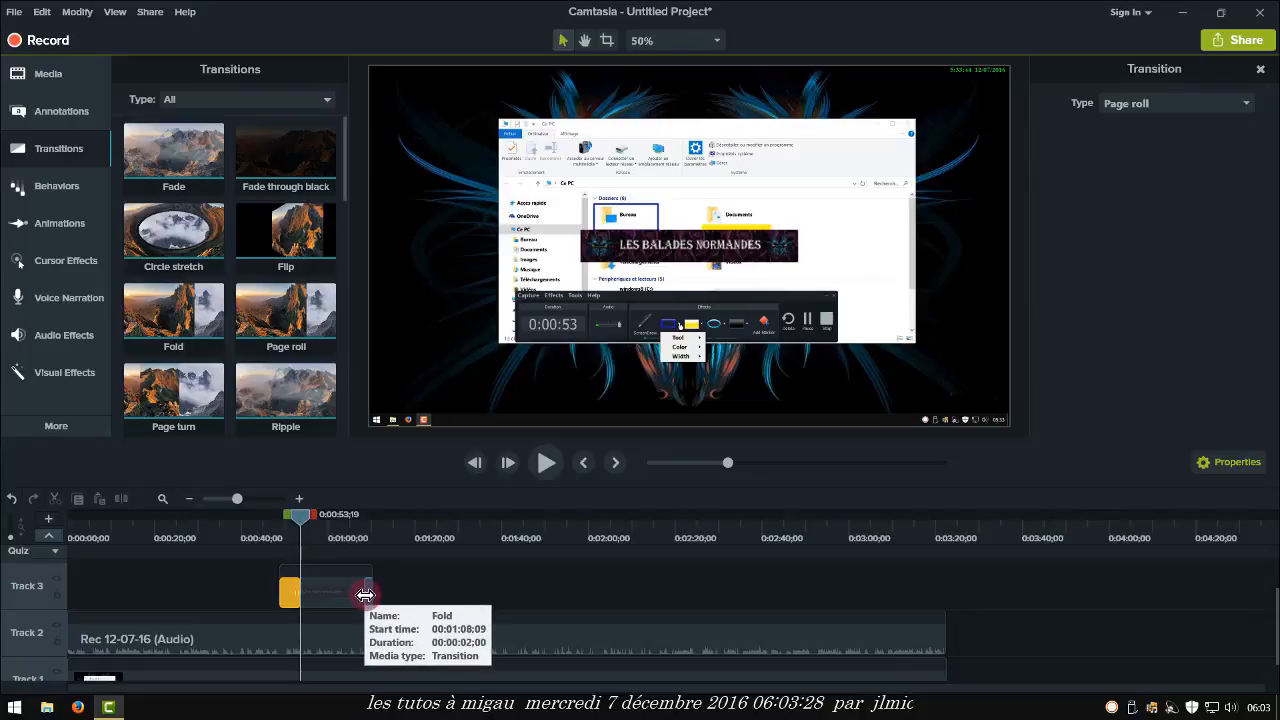
left_click(365, 595)
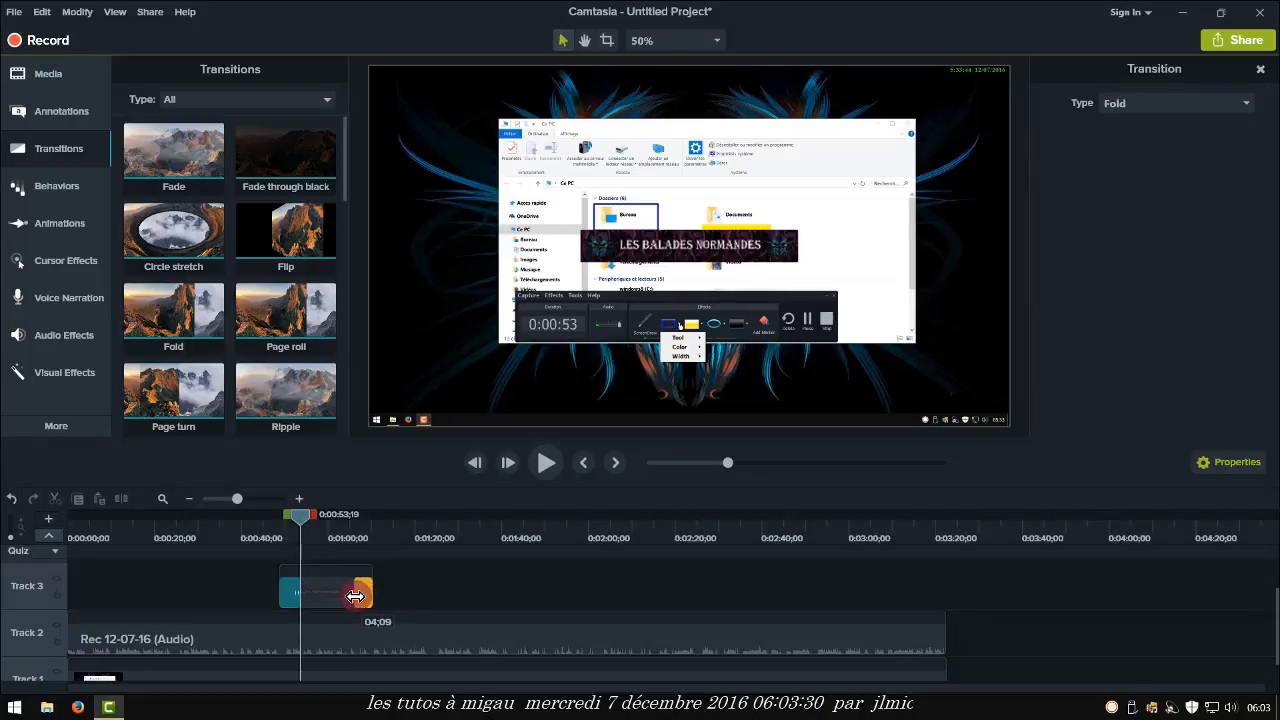
left_click(355, 538)
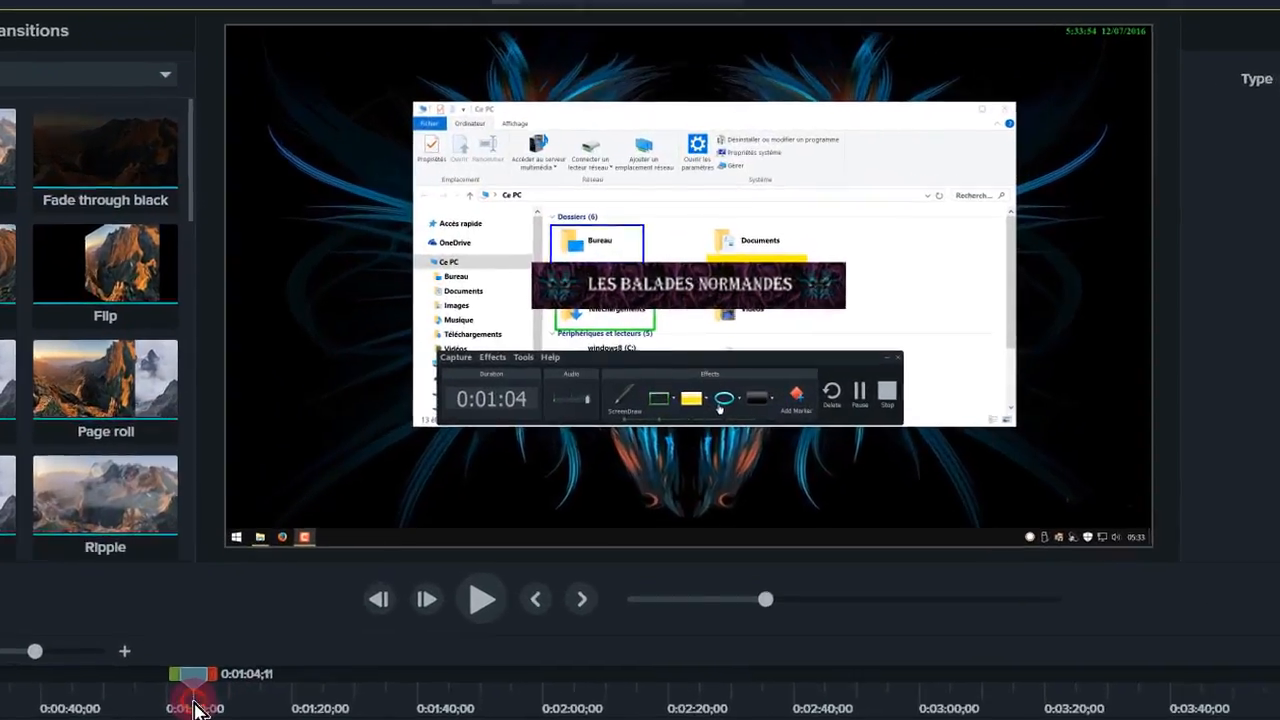
left_click(508, 466)
left_click(431, 680)
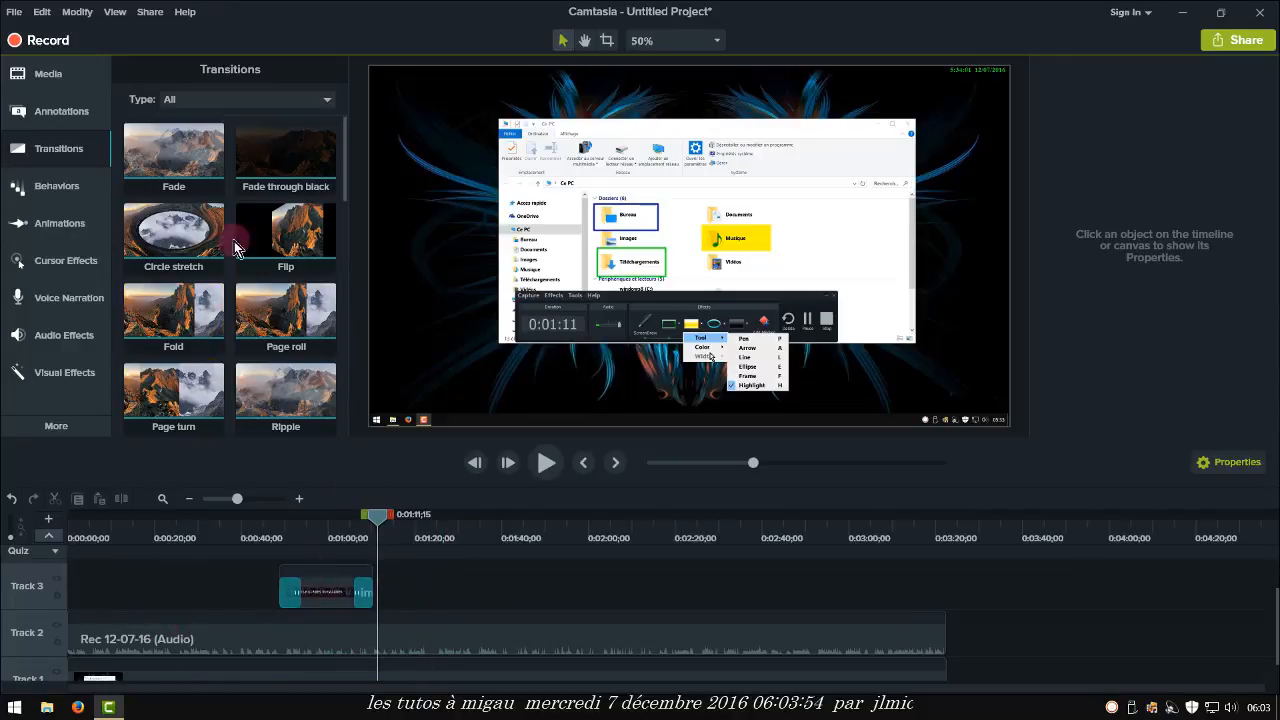
- Place the yellow Urban speech-bubble callout on Track 3 after the image clip, starting at about 0:01:14, and show it on the canvas
left_click(62, 113)
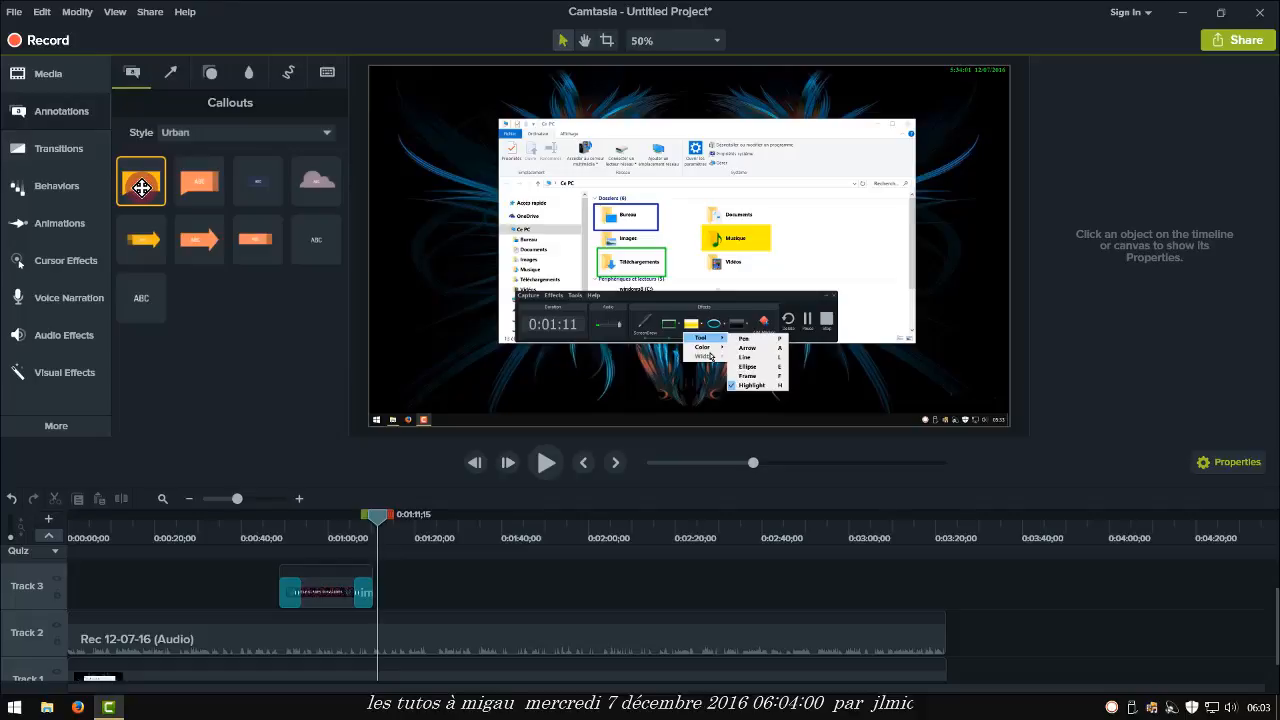
left_click_drag(143, 187, 391, 580)
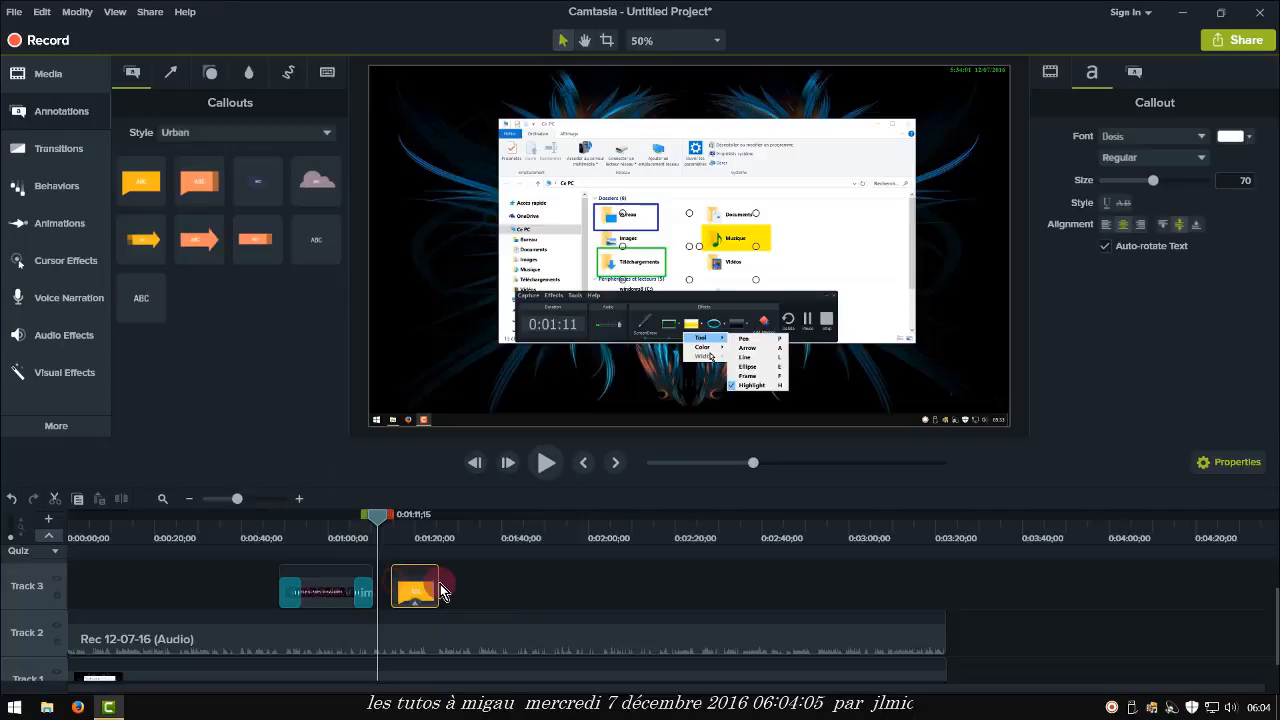
left_click(414, 528)
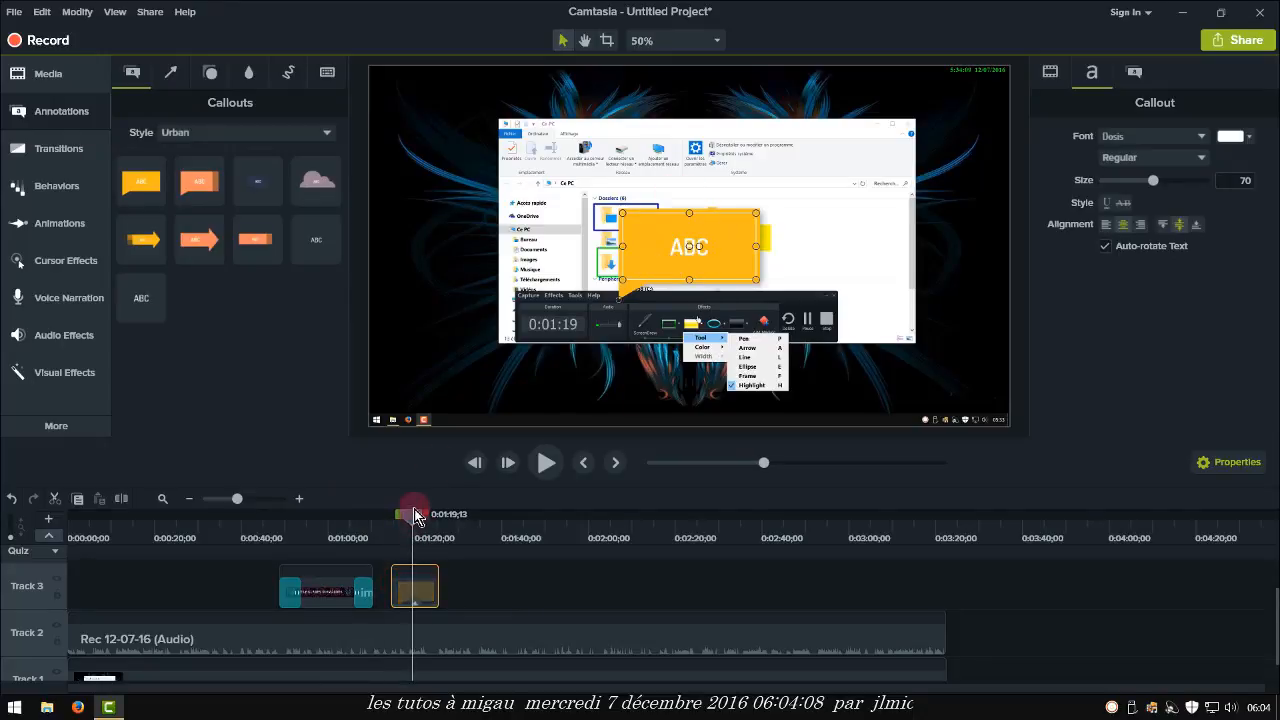
- Add the Page roll transition to the start of the callout clip and preview it from about 0:01:12
left_click(58, 155)
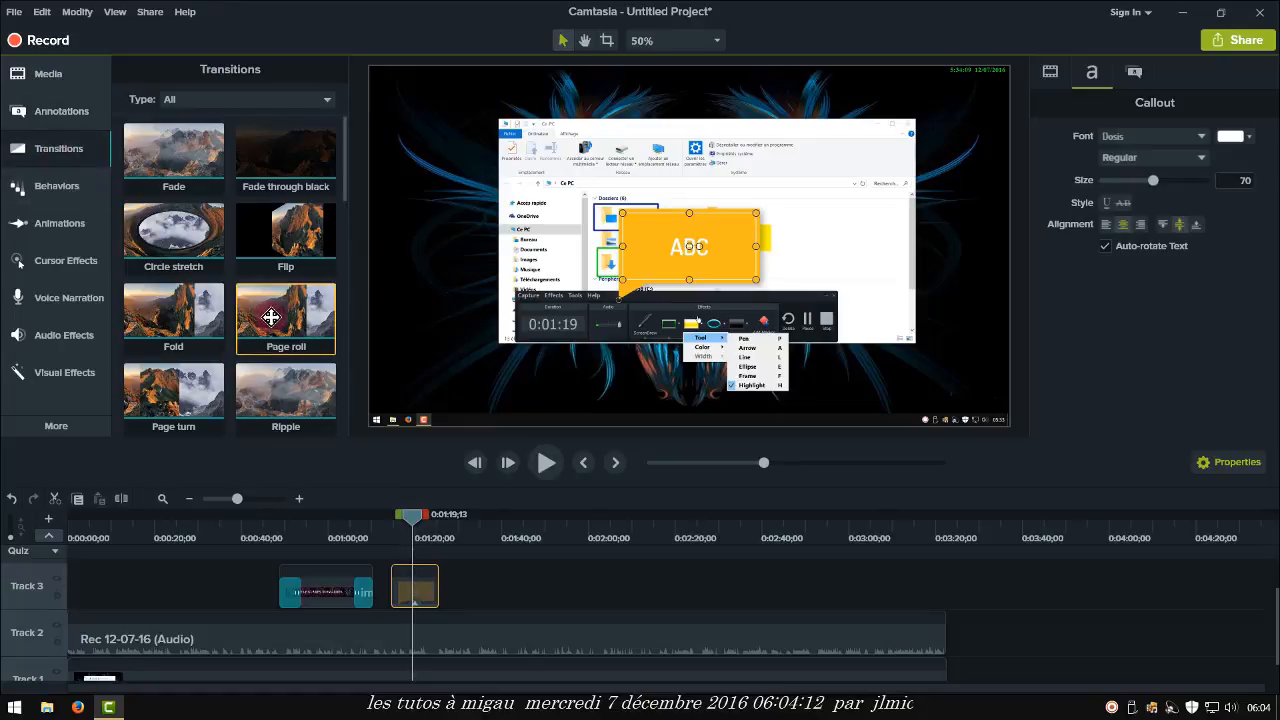
left_click_drag(271, 318, 396, 590)
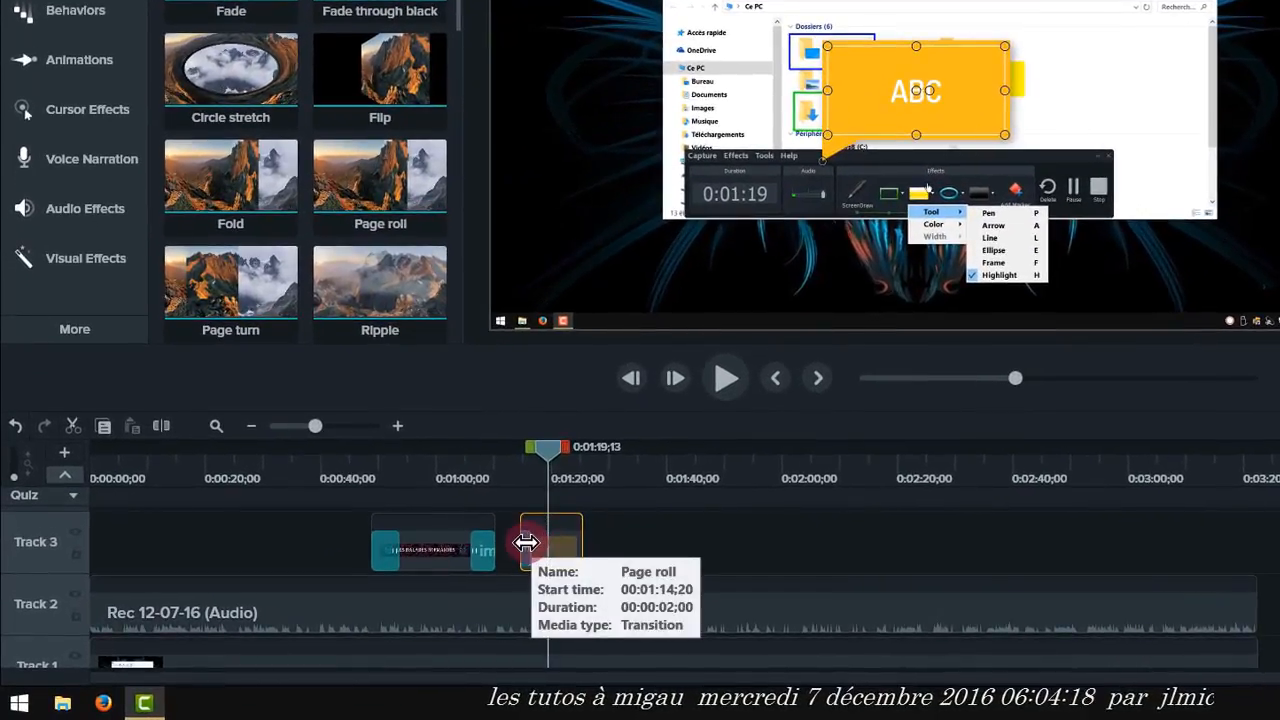
left_click_drag(502, 551, 517, 500)
left_click(510, 472)
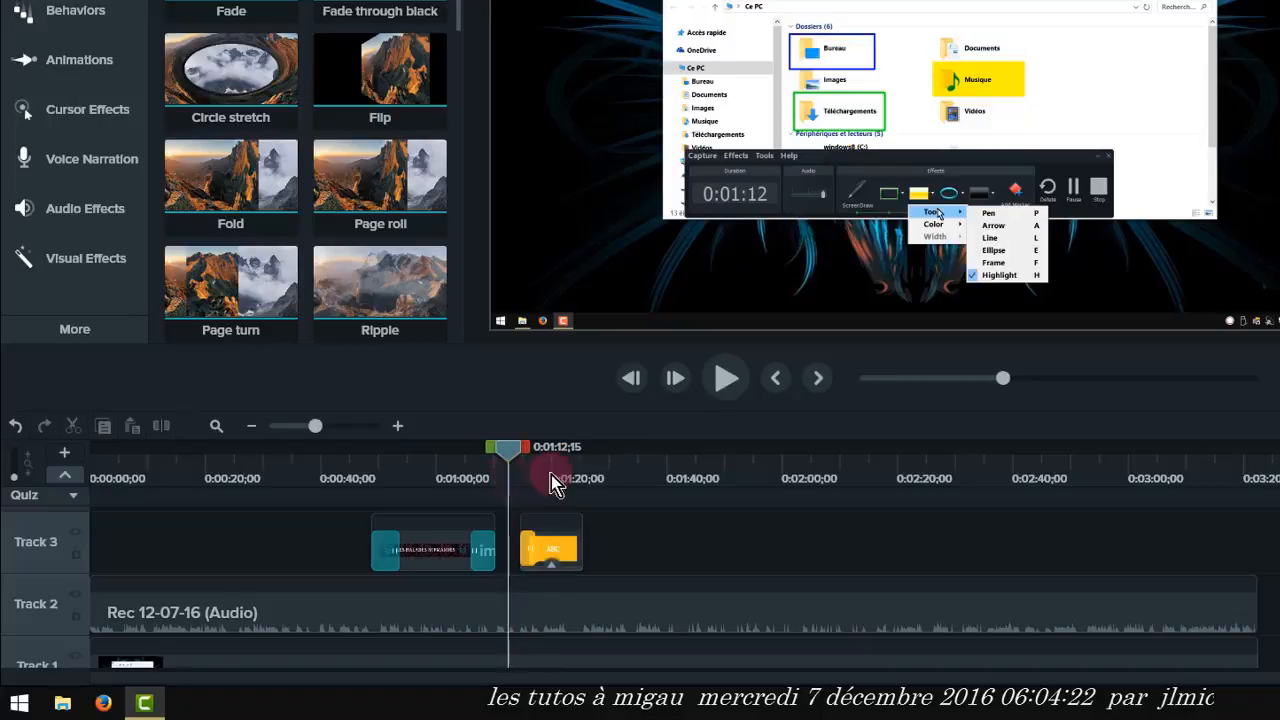
left_click(722, 385)
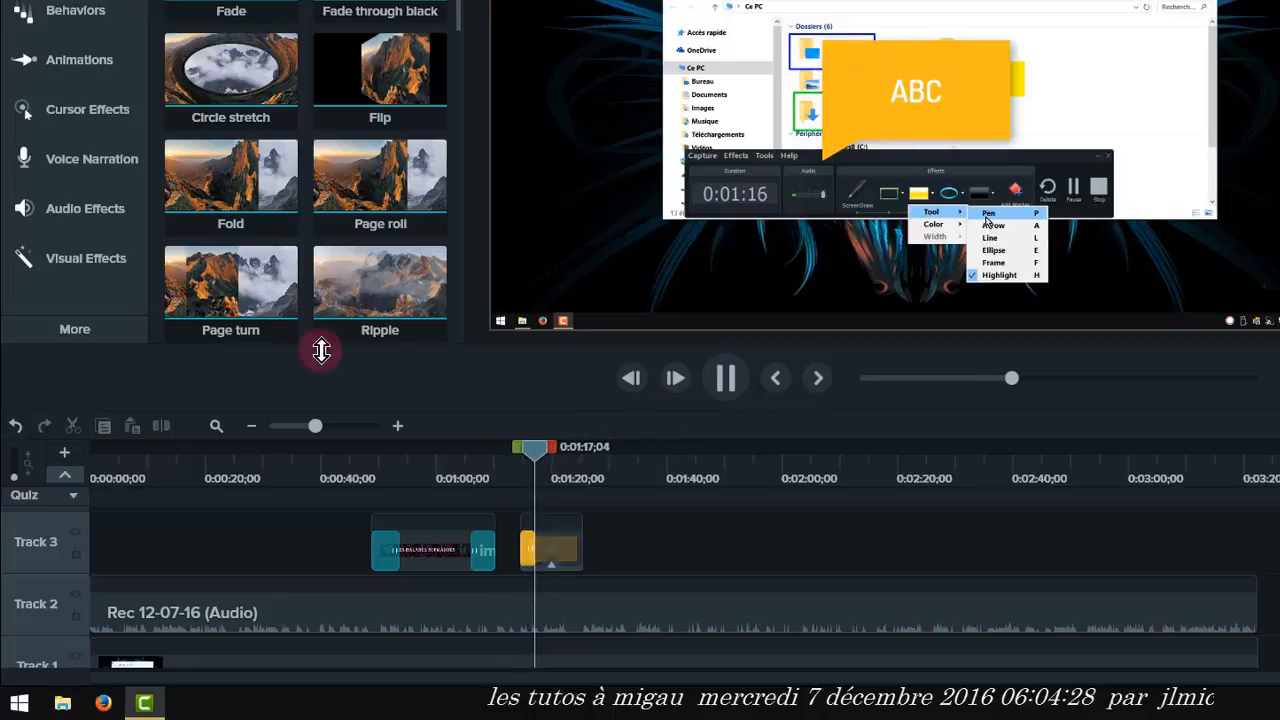
left_click(731, 374)
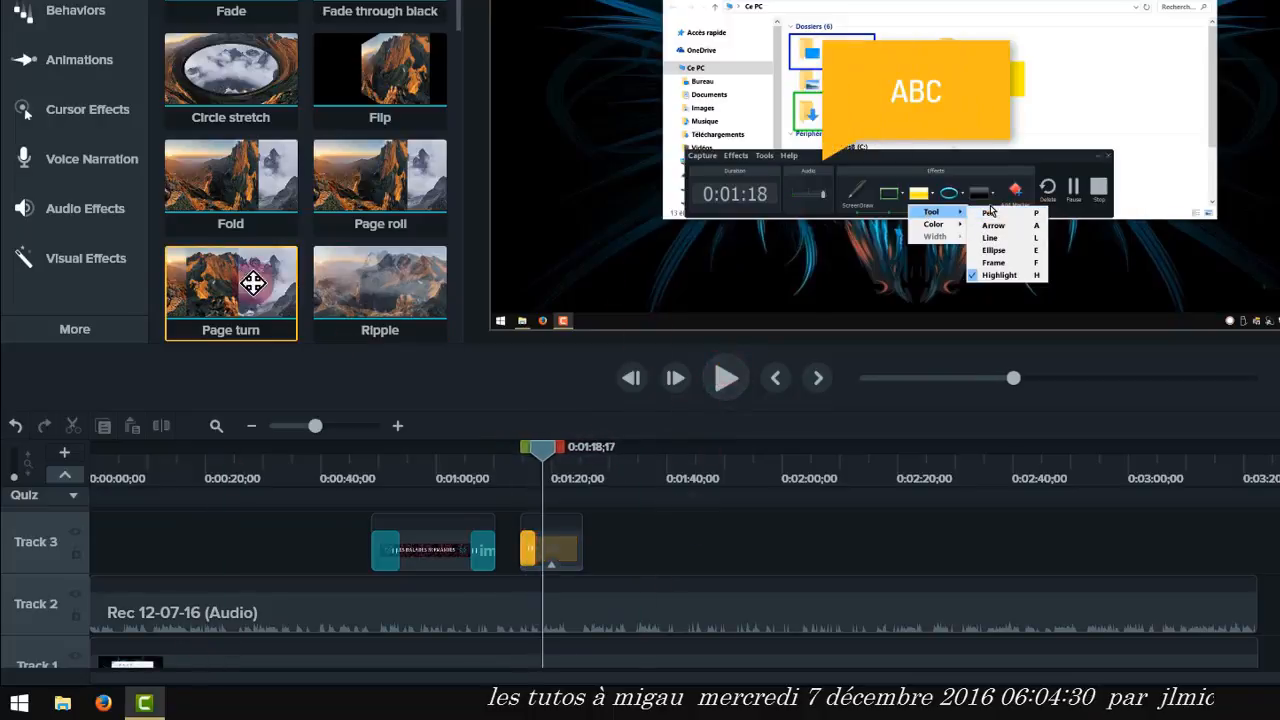
- Display the available Behaviors presets
left_click(76, 132)
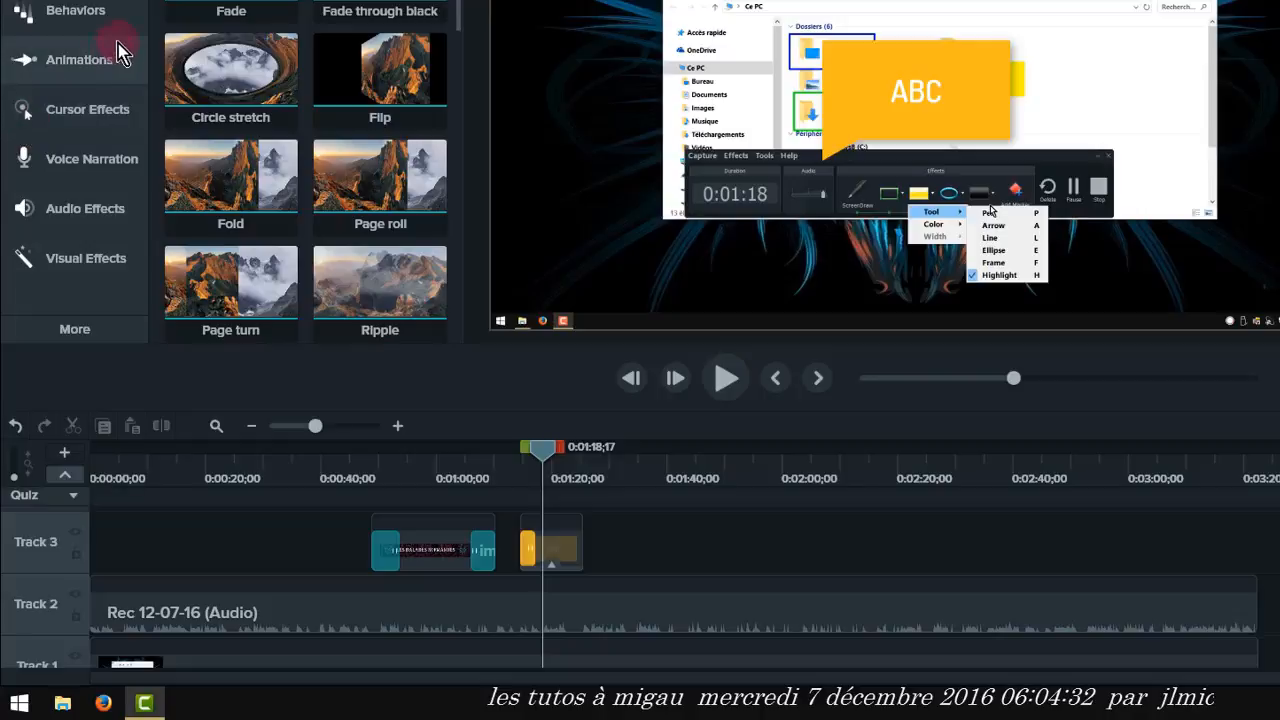
left_click(52, 10)
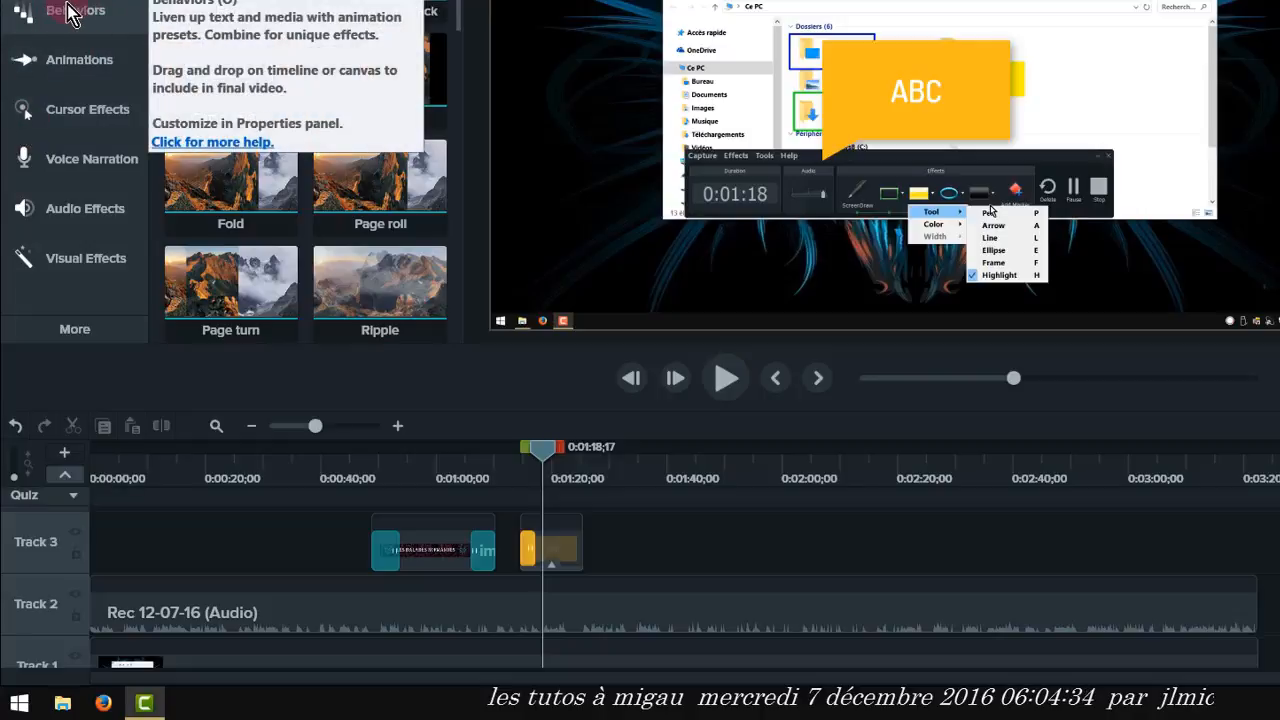
left_click(63, 18)
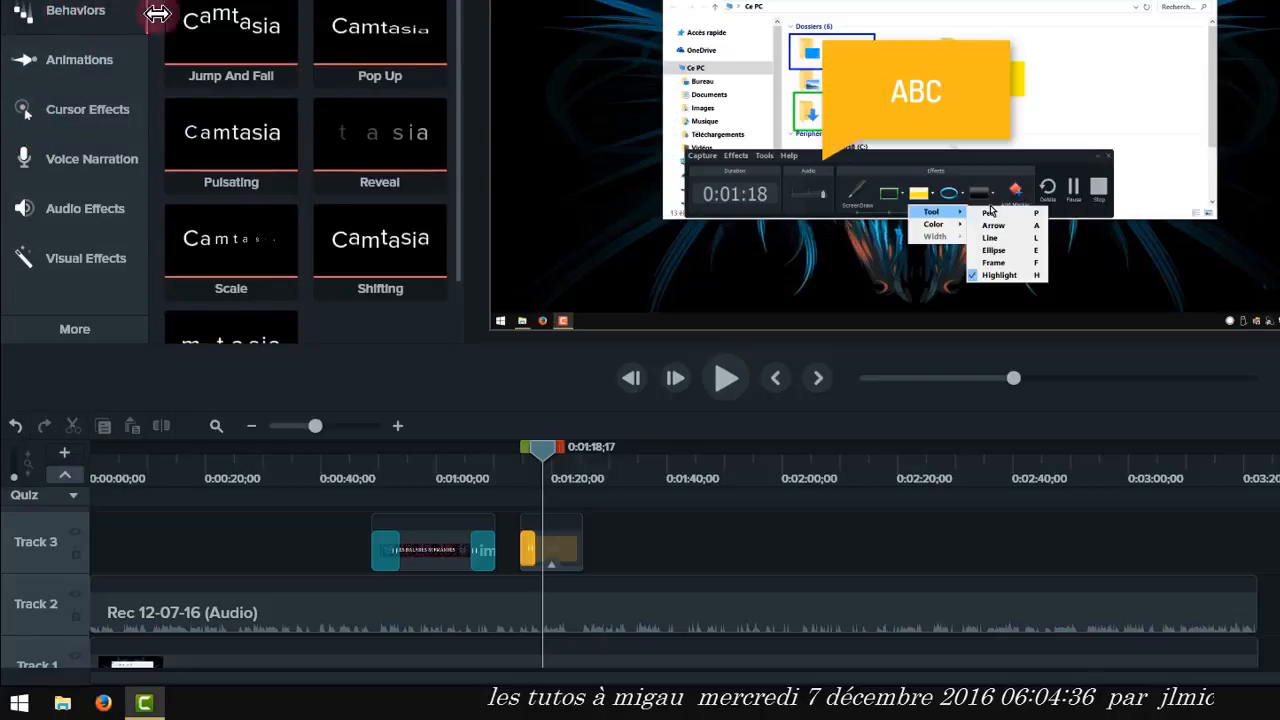